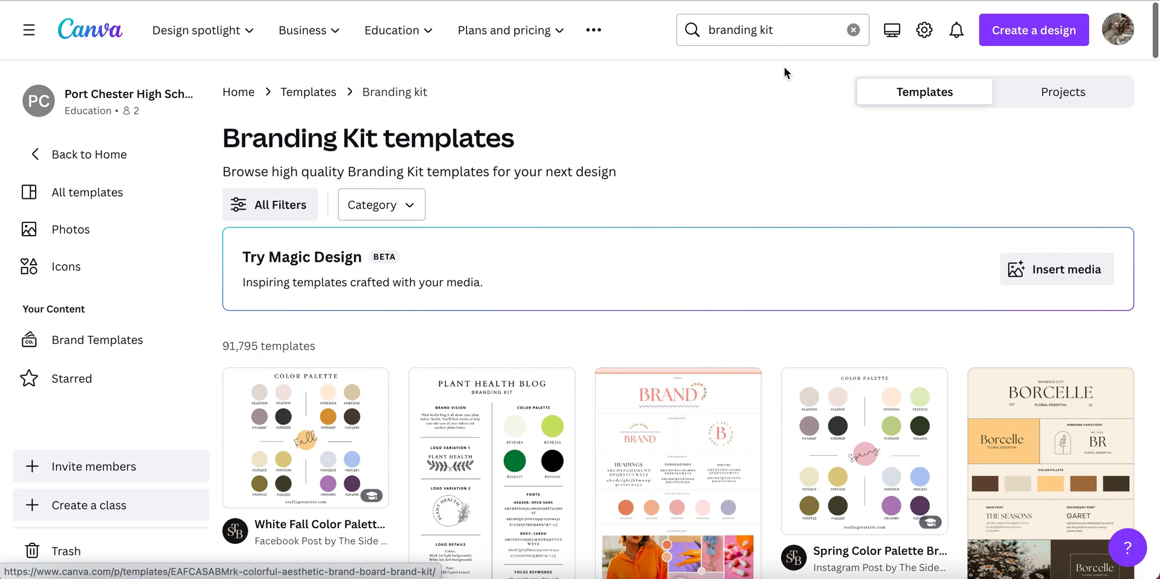
# Search the templates for "poster" and create a blank poster
pyautogui.click(854, 30)
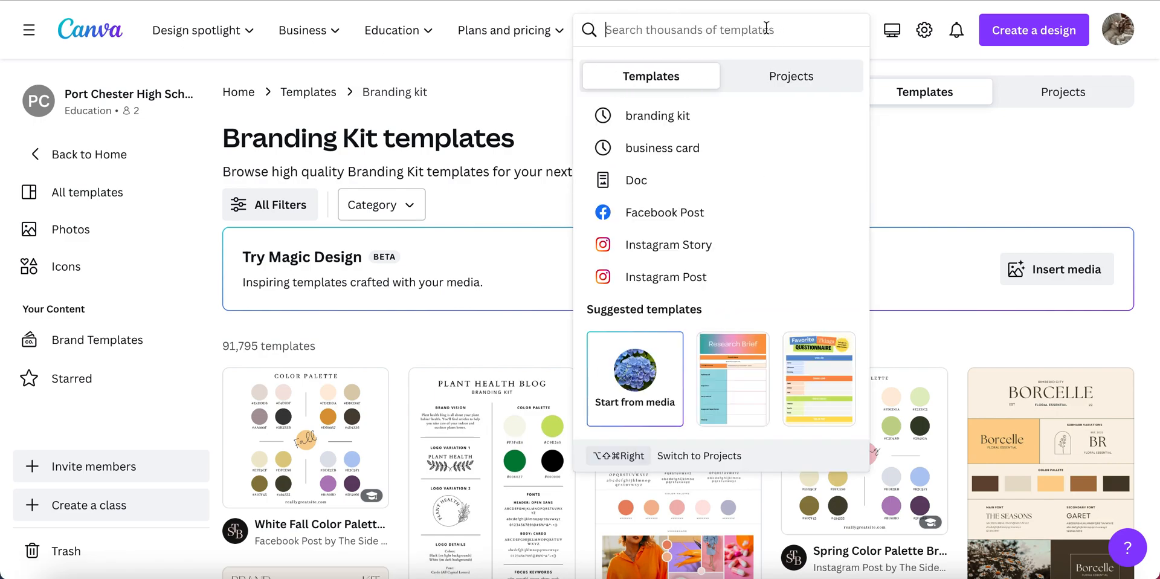
pyautogui.write('poster')
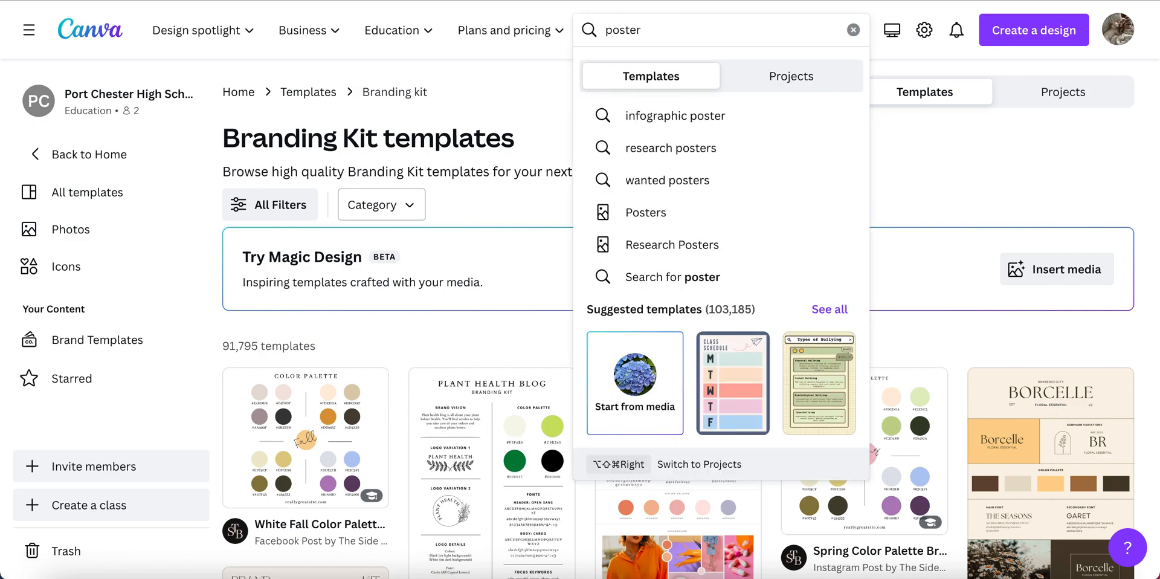
pyautogui.press('Return')
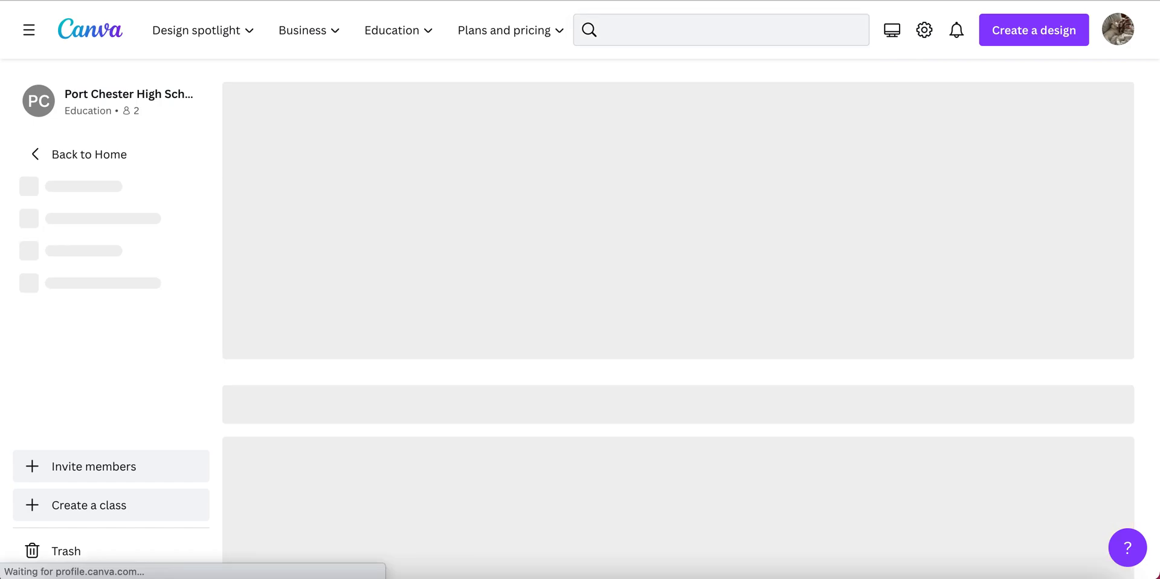
pyautogui.scroll(-3, 345, 296)
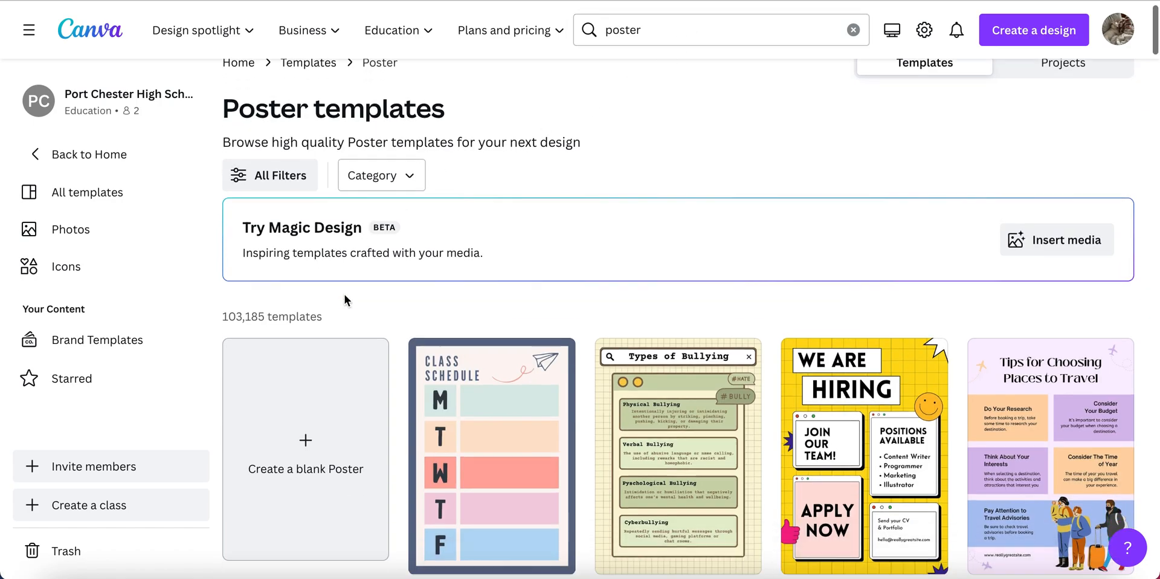
pyautogui.click(350, 301)
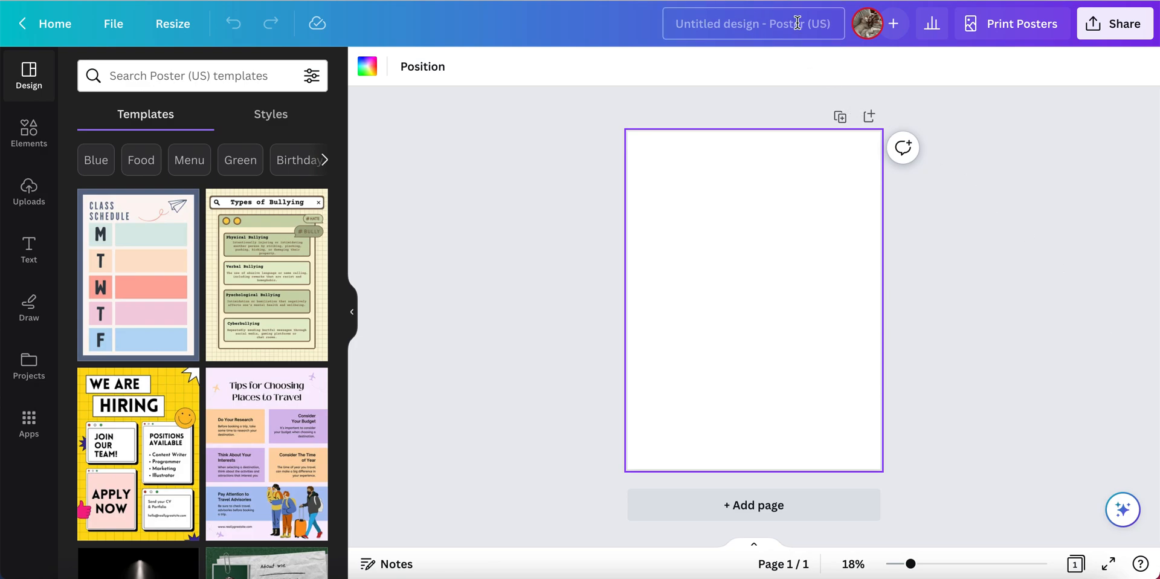
# Rename the untitled poster design as "Sheft Pilates - Branding Kit"
pyautogui.click(746, 20)
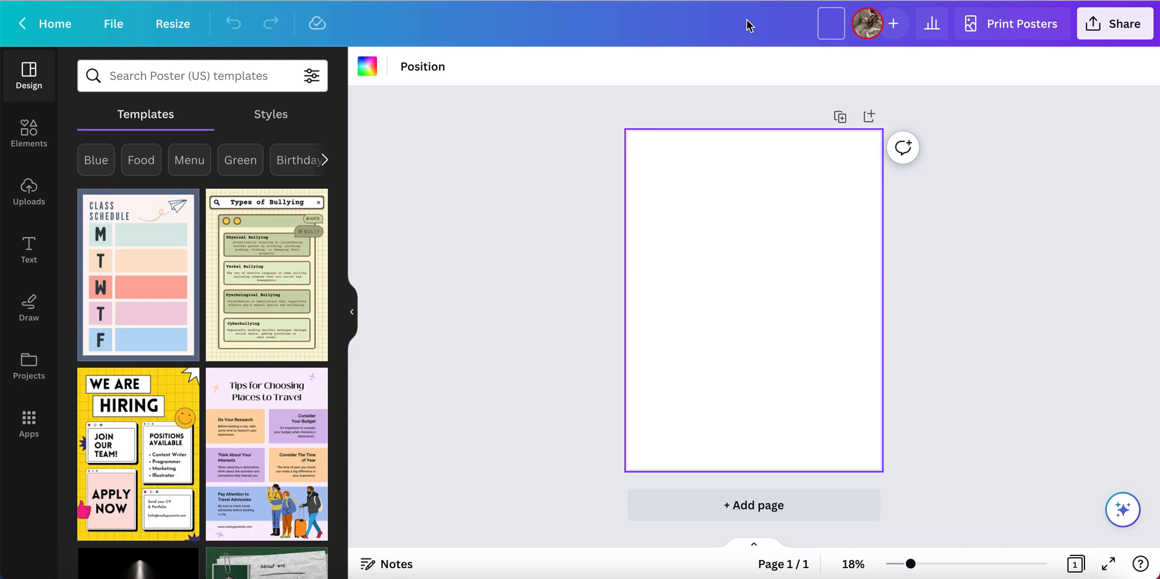
pyautogui.write('Sheft Pilate')
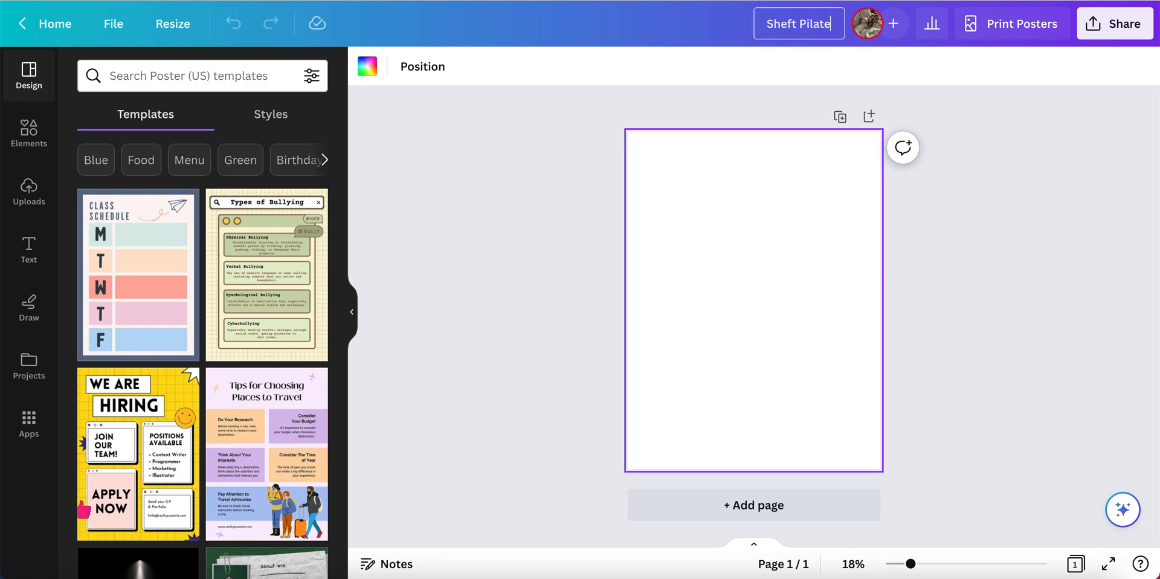
pyautogui.write('s - Br')
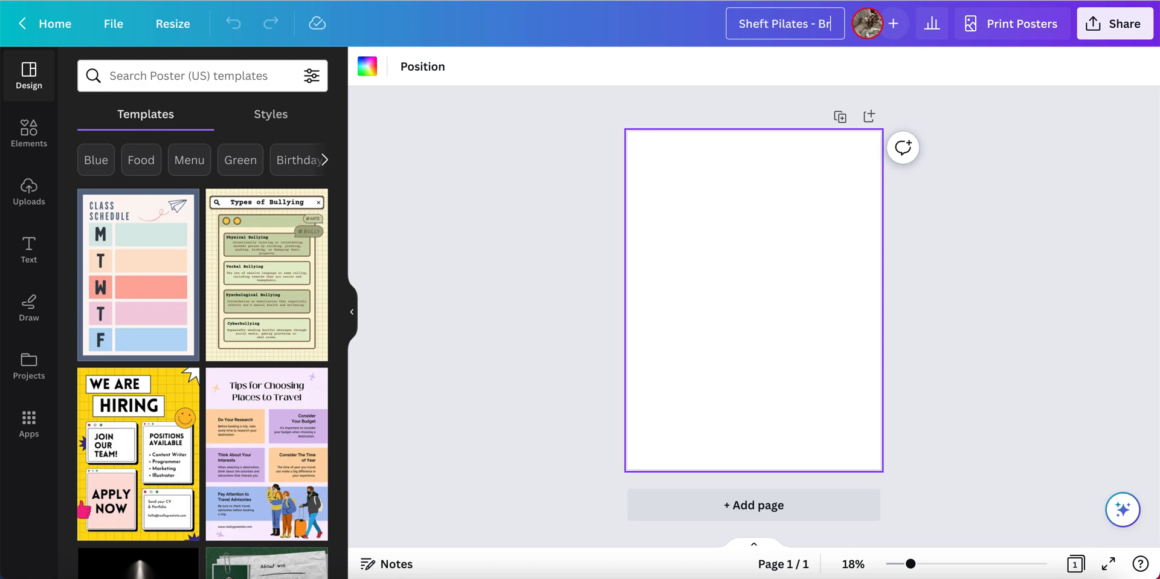
pyautogui.write('anding Kit')
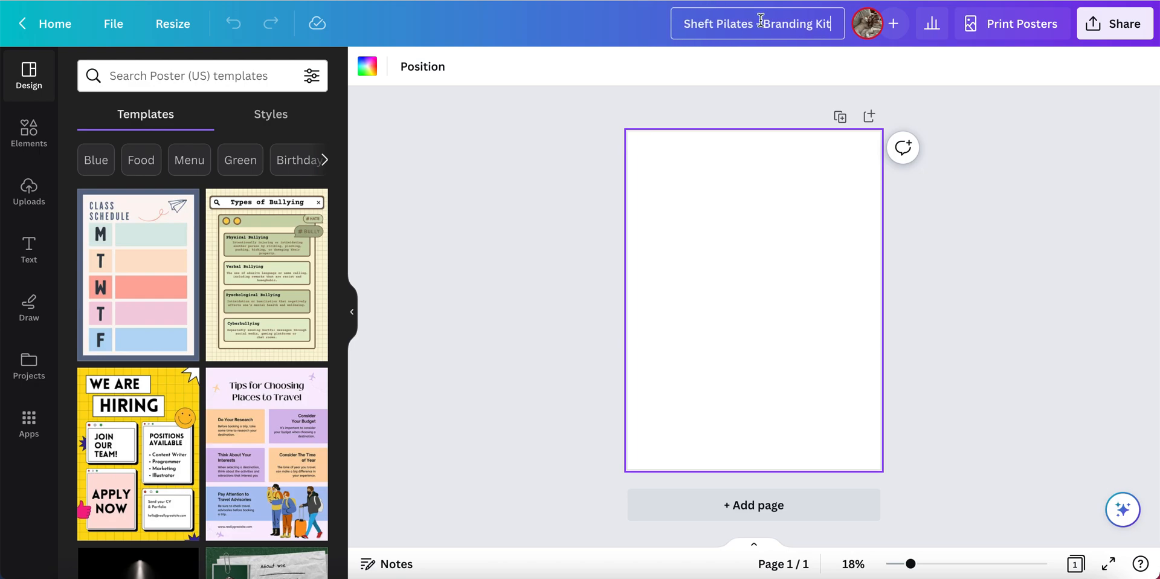
pyautogui.click(1053, 244)
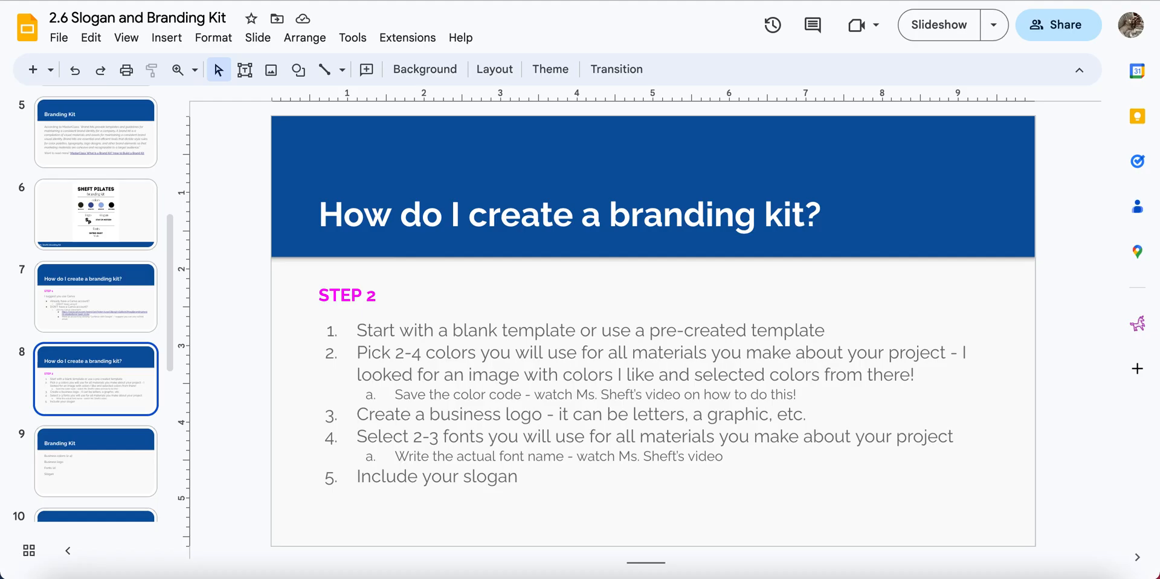
# In the Google Slides lesson, view the example branding kit on slide 6 and return to the Step 2 instructions on slide 8
pyautogui.click(100, 210)
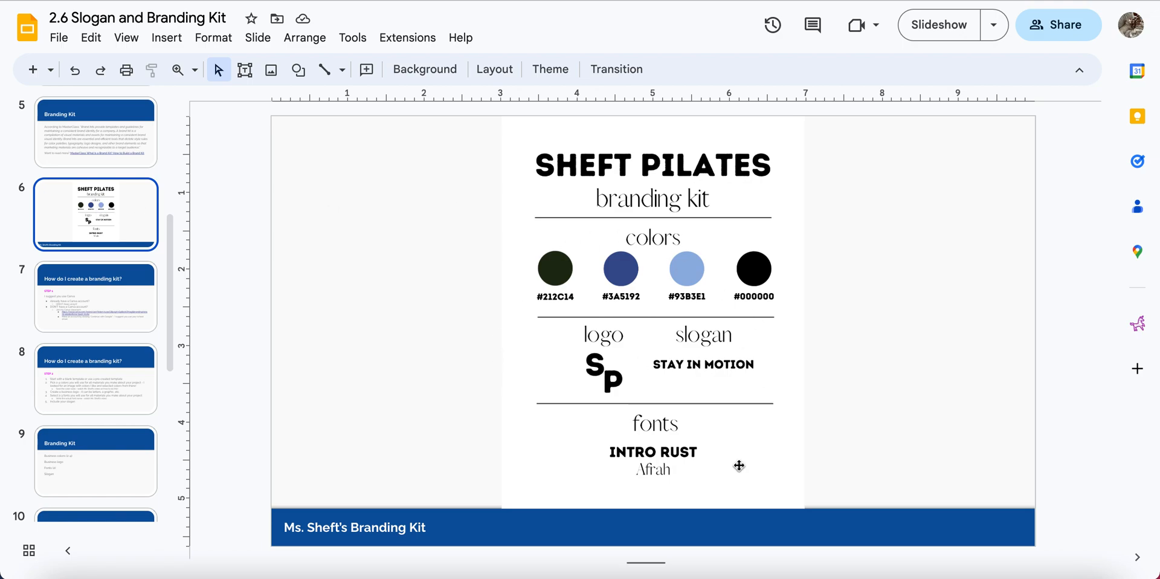
pyautogui.click(132, 385)
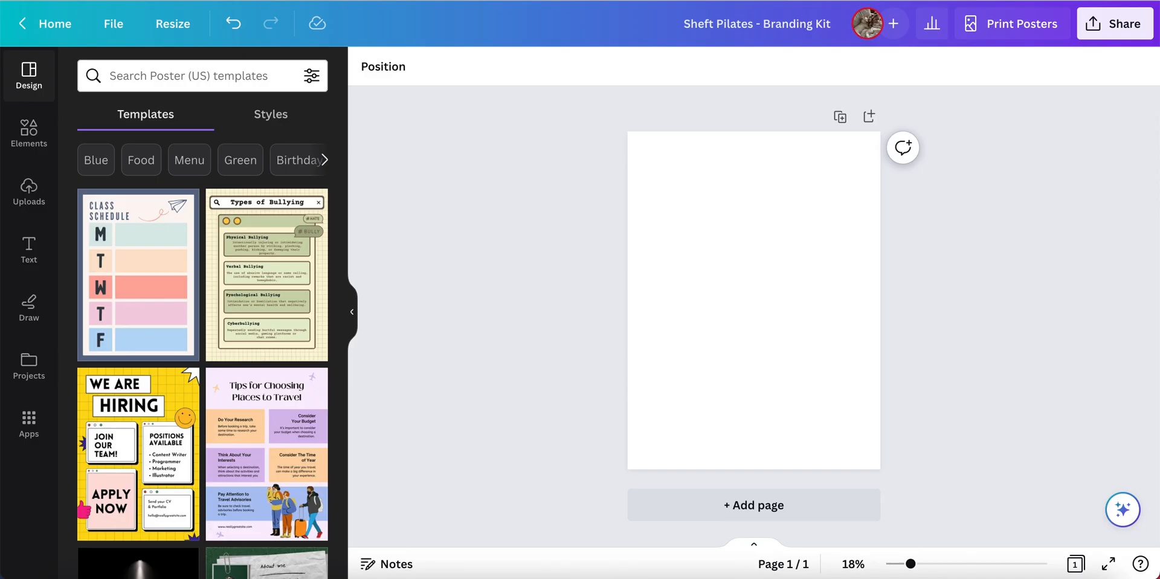
# Place the uploaded blue hydrangea photo on the poster and shrink it to leave room above
pyautogui.click(31, 201)
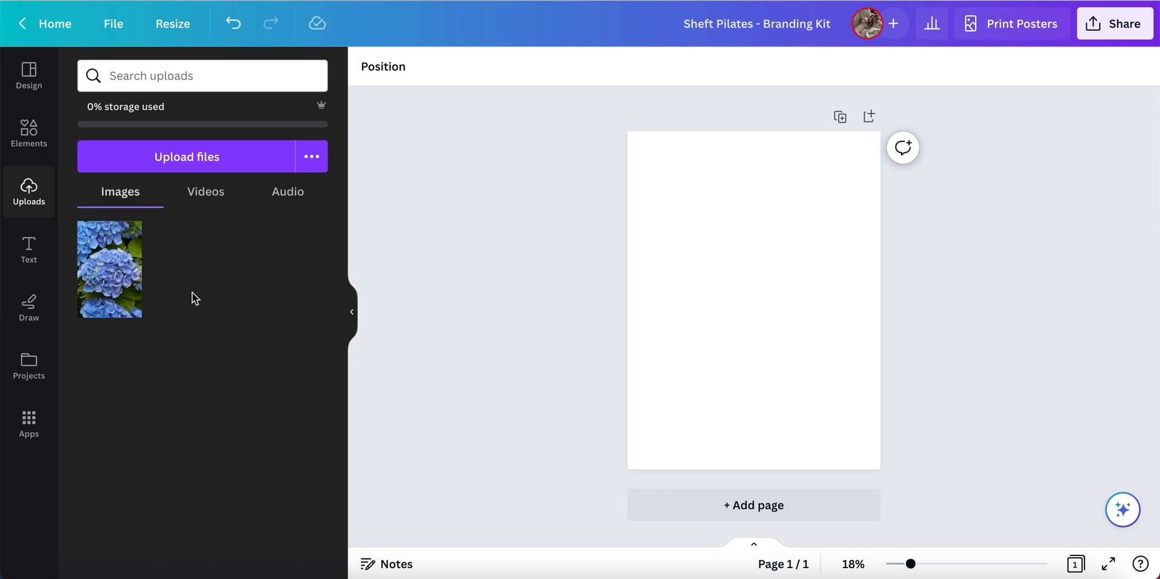
pyautogui.moveTo(127, 278)
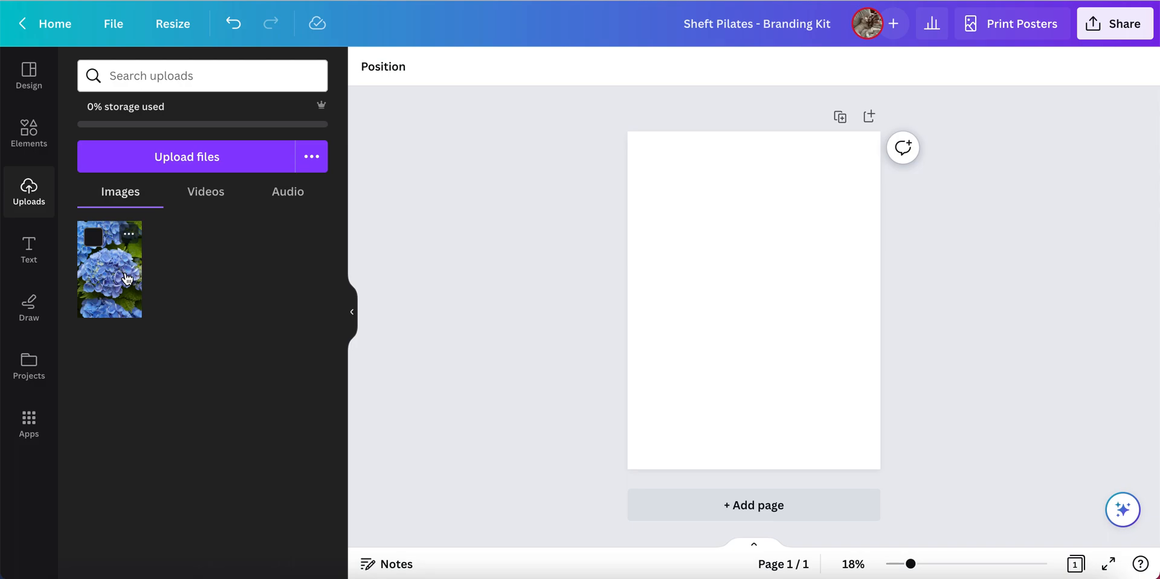
pyautogui.click(127, 278)
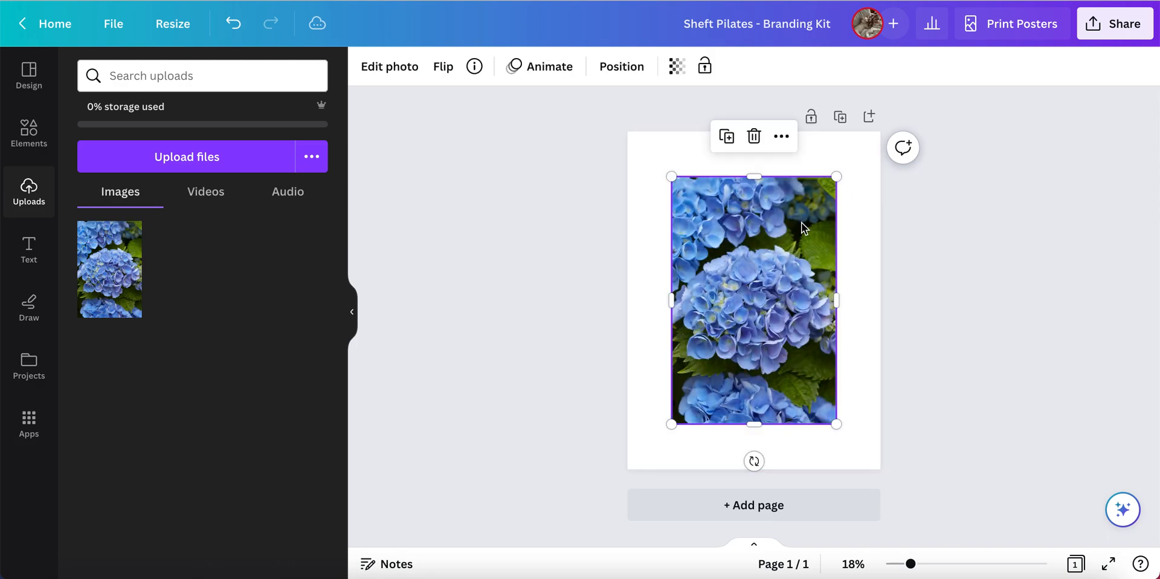
pyautogui.moveTo(837, 178); pyautogui.dragTo(798, 234)
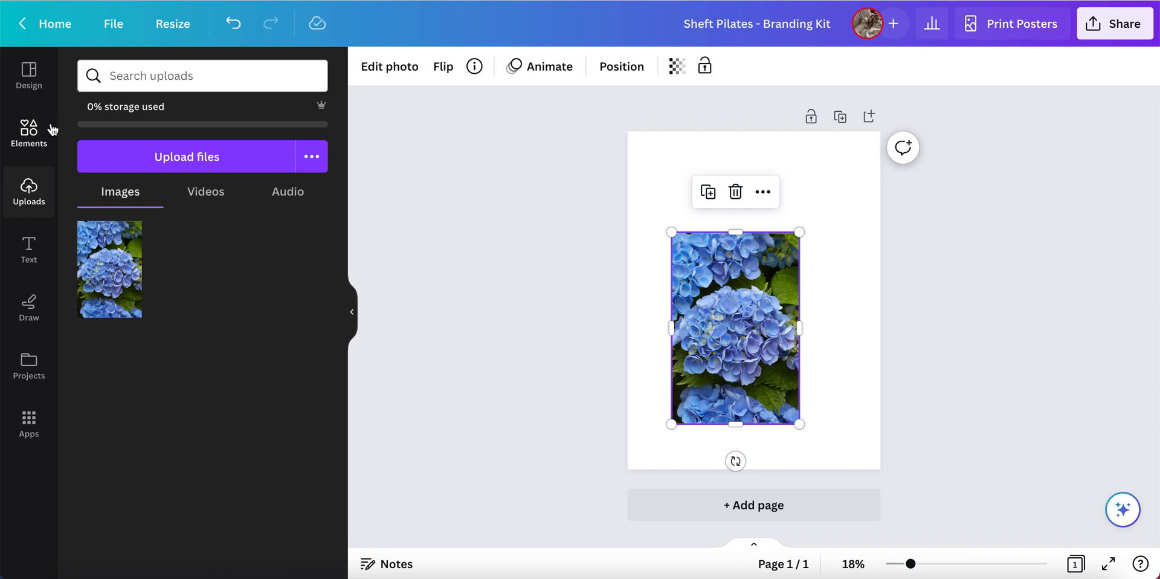
# Open the page's colour options in Canva and view the example branding kit on slide 6 in Google Slides
pyautogui.click(868, 278)
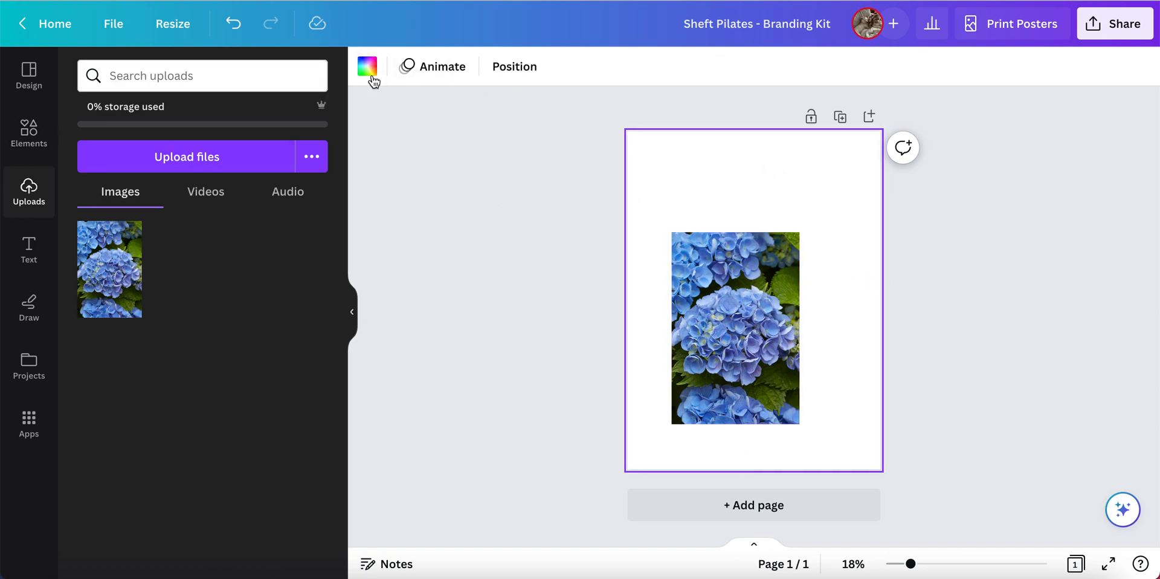
pyautogui.click(367, 68)
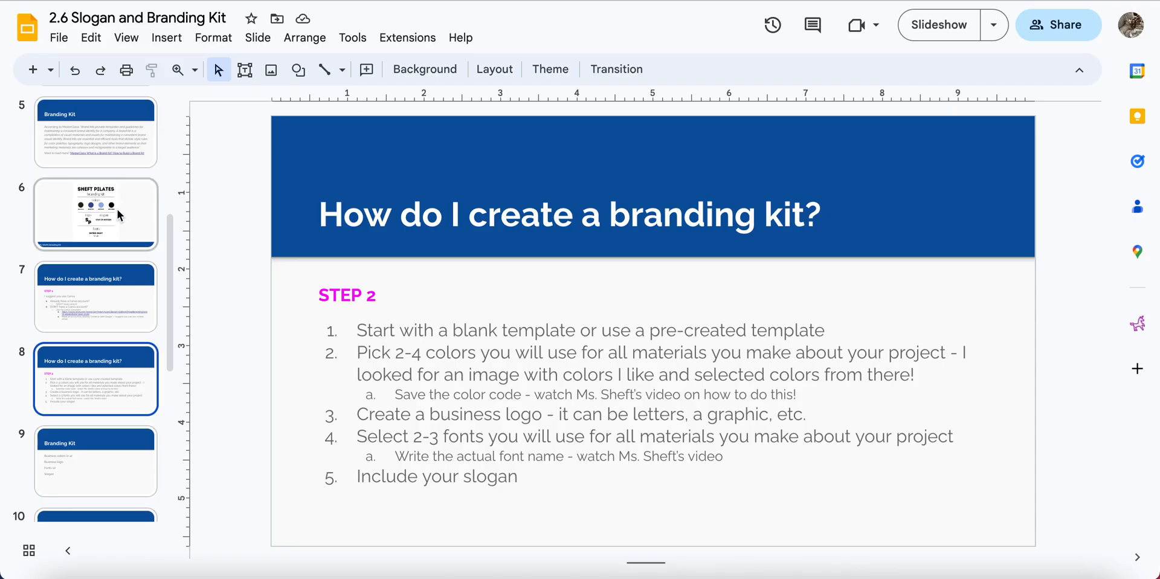
pyautogui.click(119, 214)
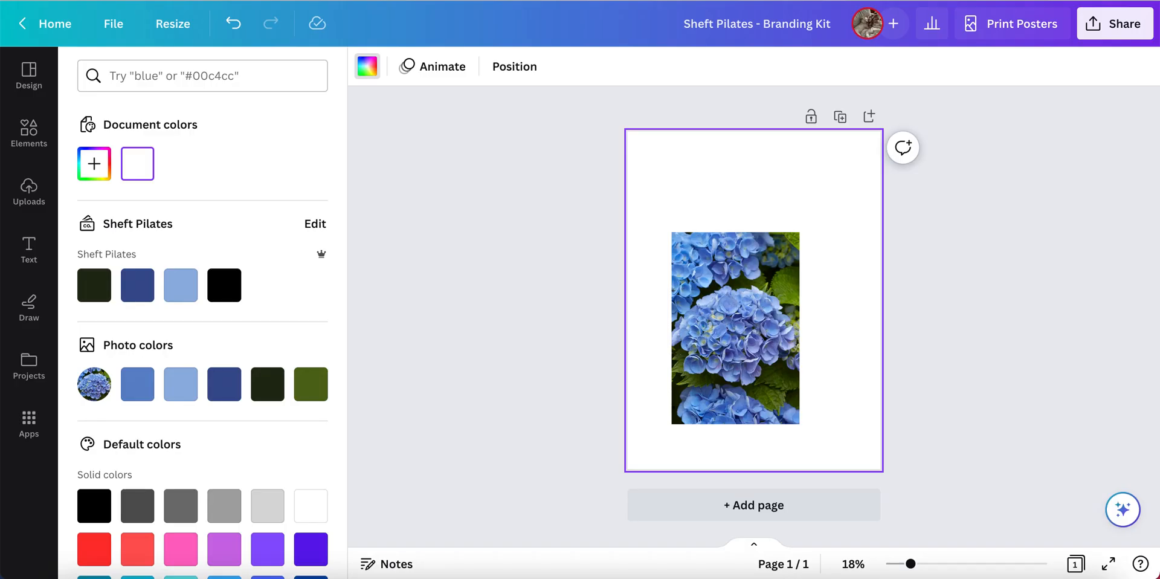
# Add a triangle shape to the poster in Canva and move it above the hydrangea photo
pyautogui.click(23, 131)
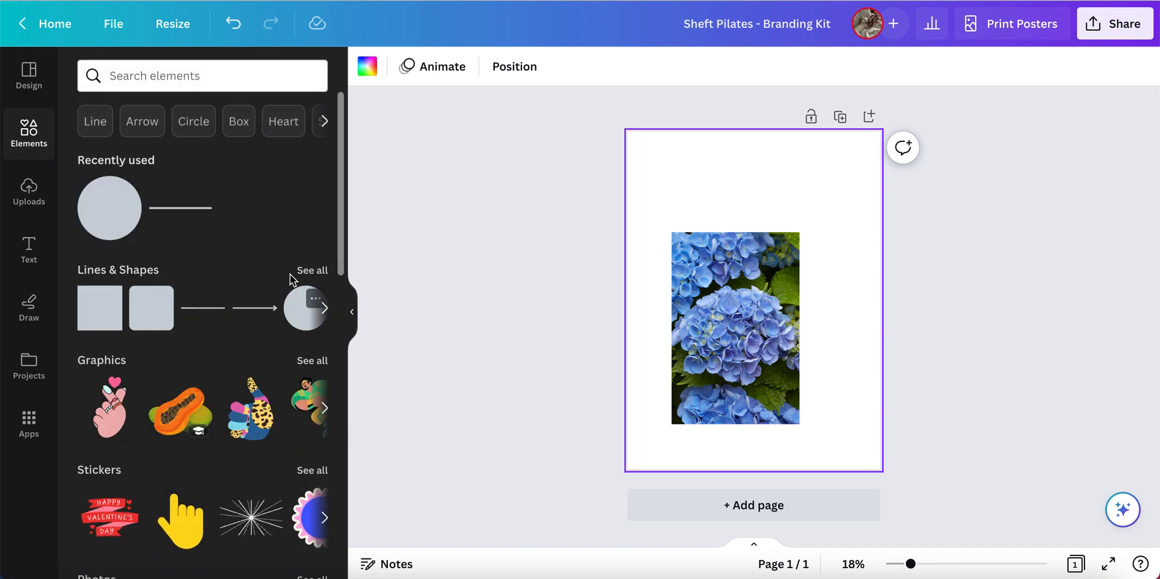
pyautogui.click(311, 270)
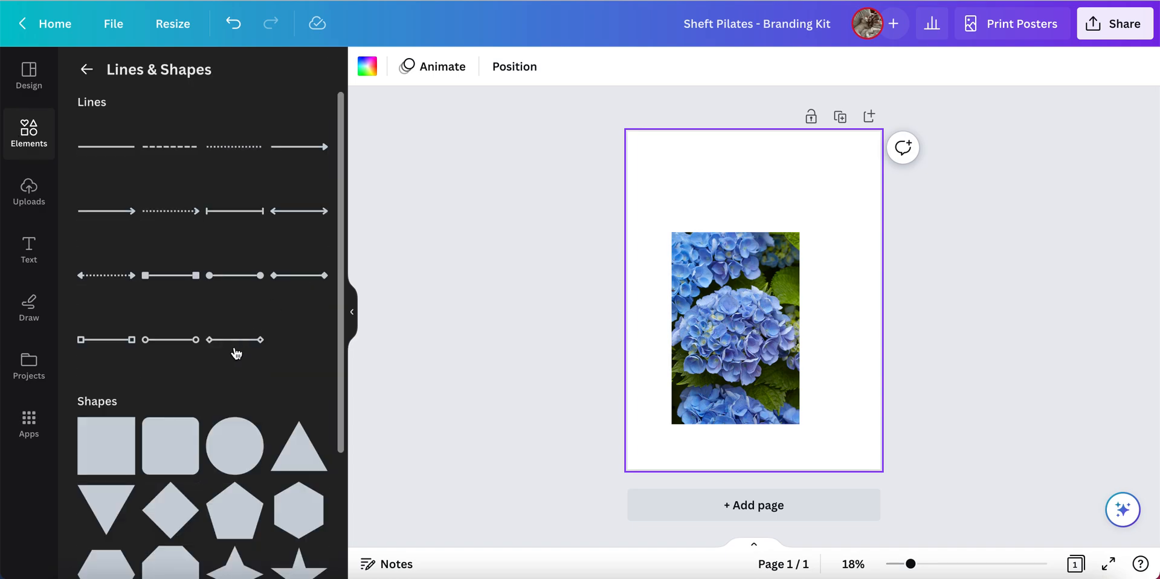
pyautogui.scroll(-5, 236, 353)
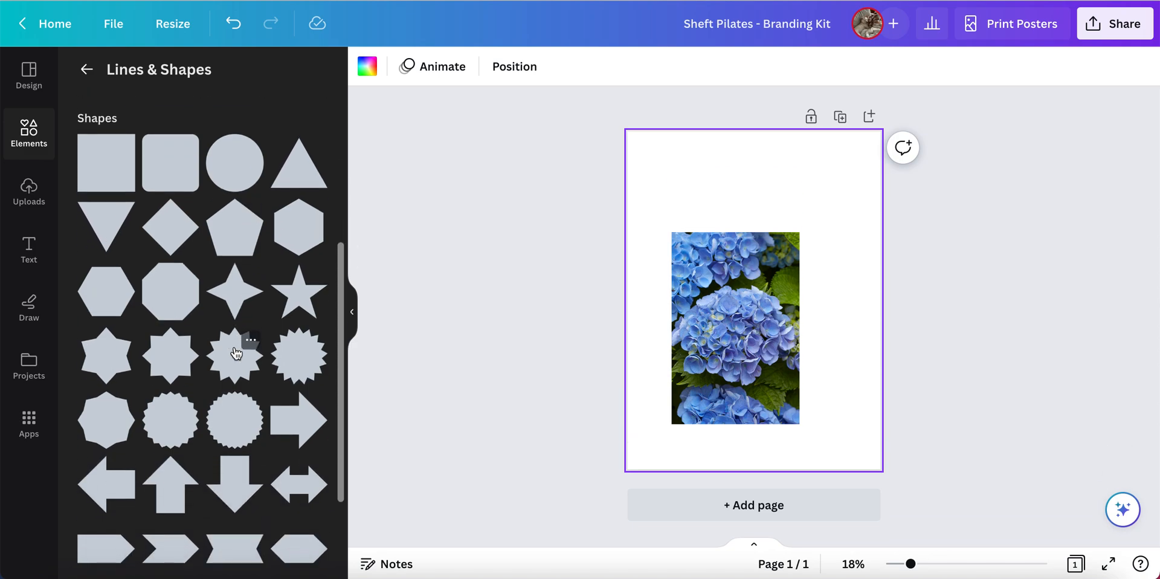
pyautogui.scroll(-3, 230, 489)
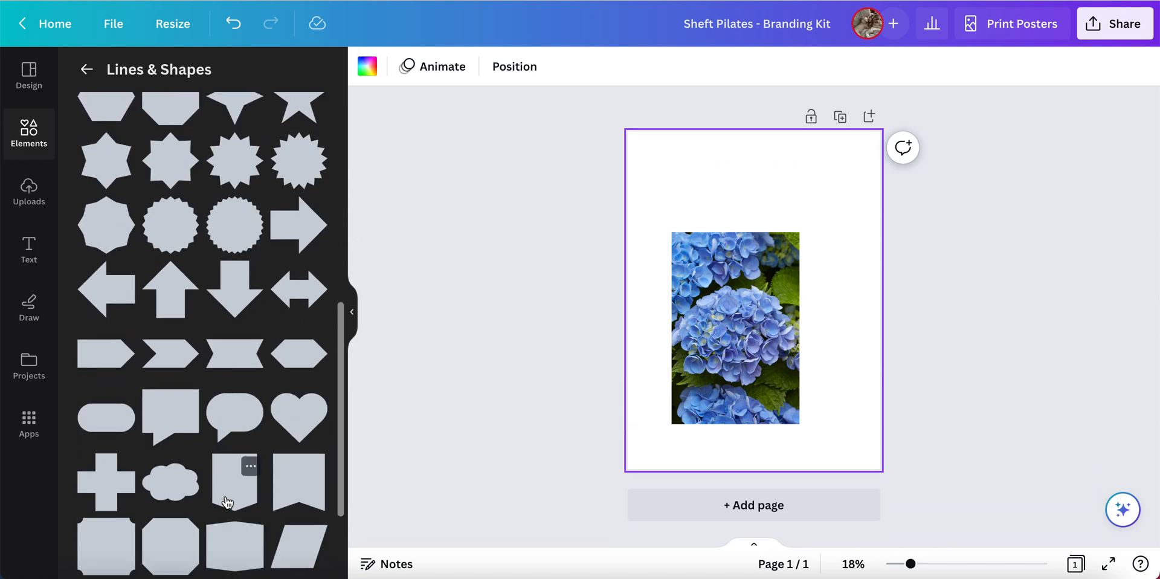
pyautogui.scroll(5, 227, 503)
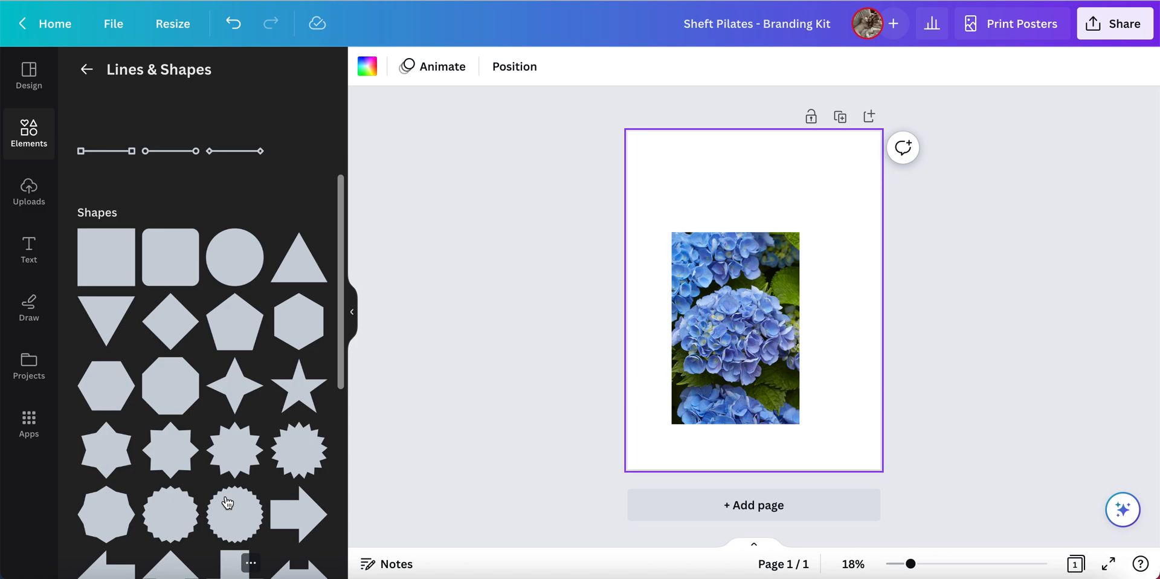
pyautogui.click(301, 268)
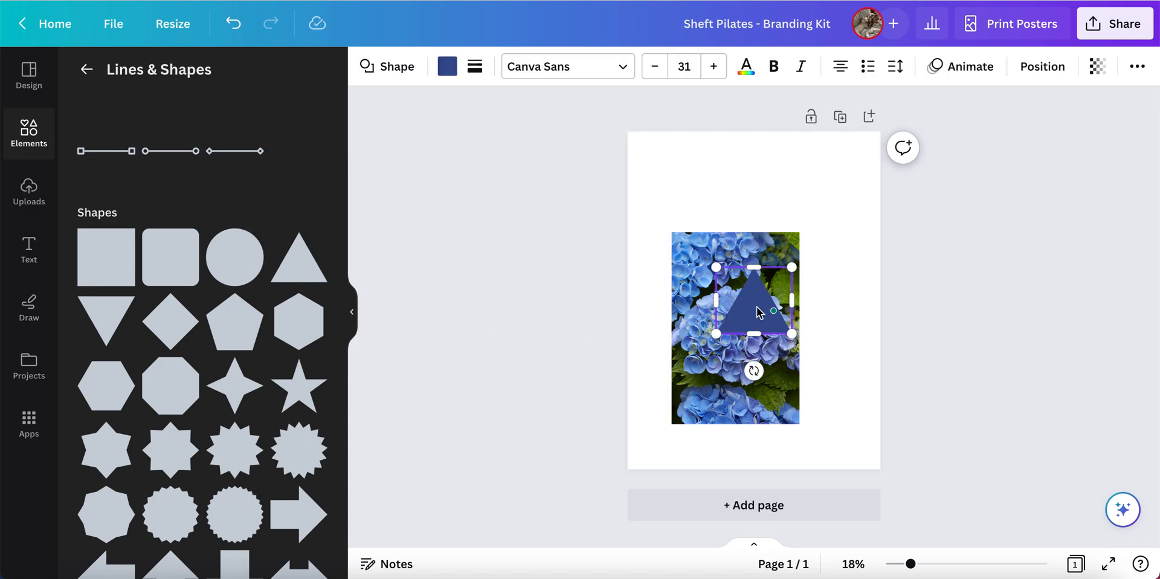
pyautogui.moveTo(757, 301); pyautogui.dragTo(695, 189)
# Copy the triangle's fill colour code #3A5192 from its custom colour settings and deselect the triangle
pyautogui.click(447, 68)
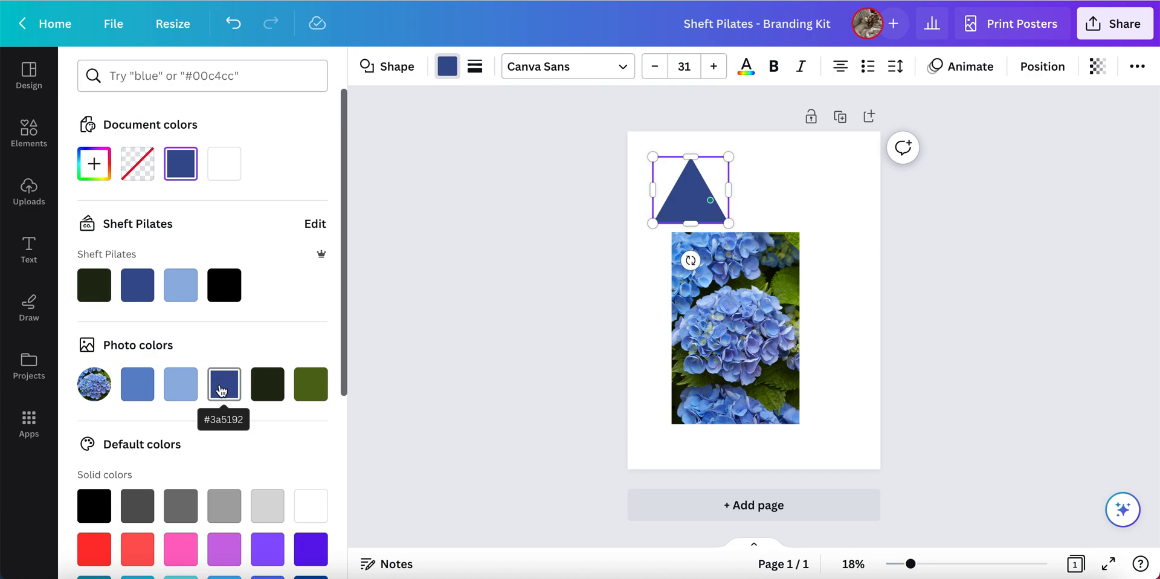
pyautogui.click(94, 172)
pyautogui.press('super+c')
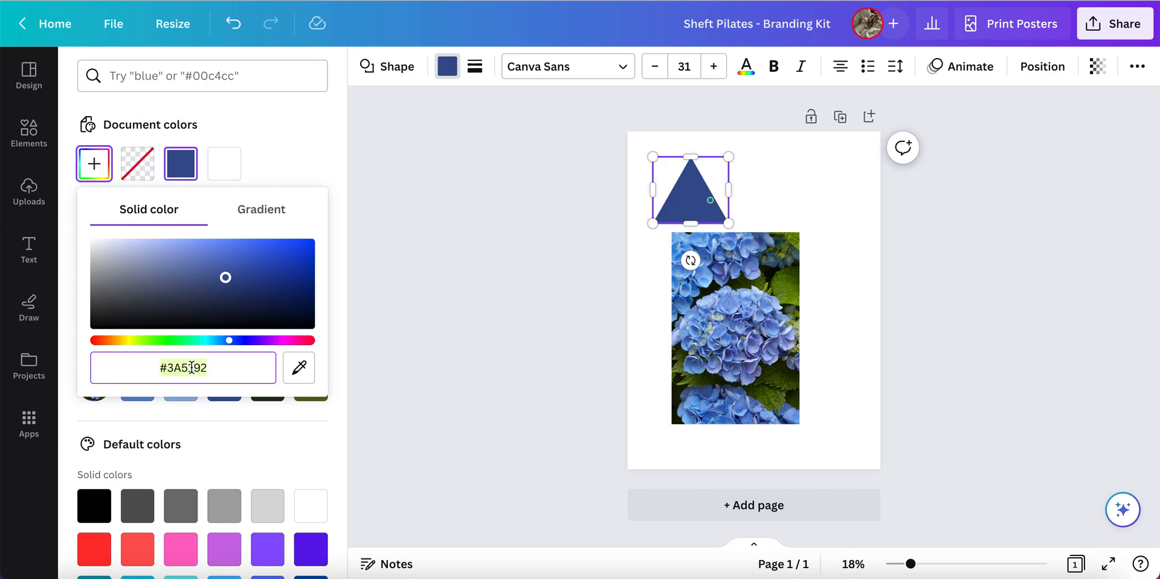
pyautogui.click(693, 210)
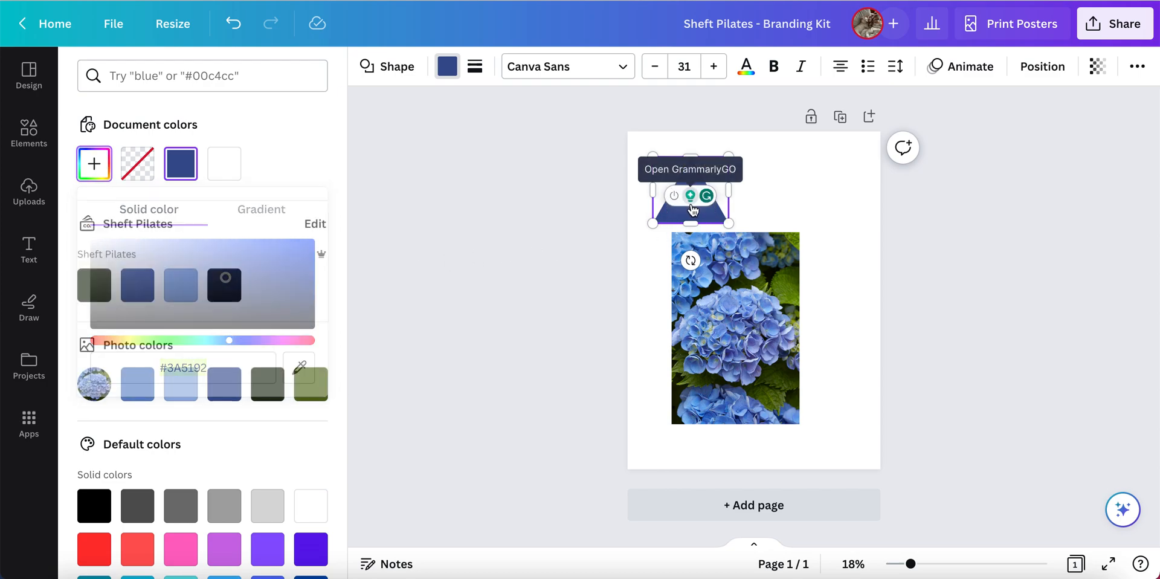
pyautogui.click(693, 208)
pyautogui.click(772, 189)
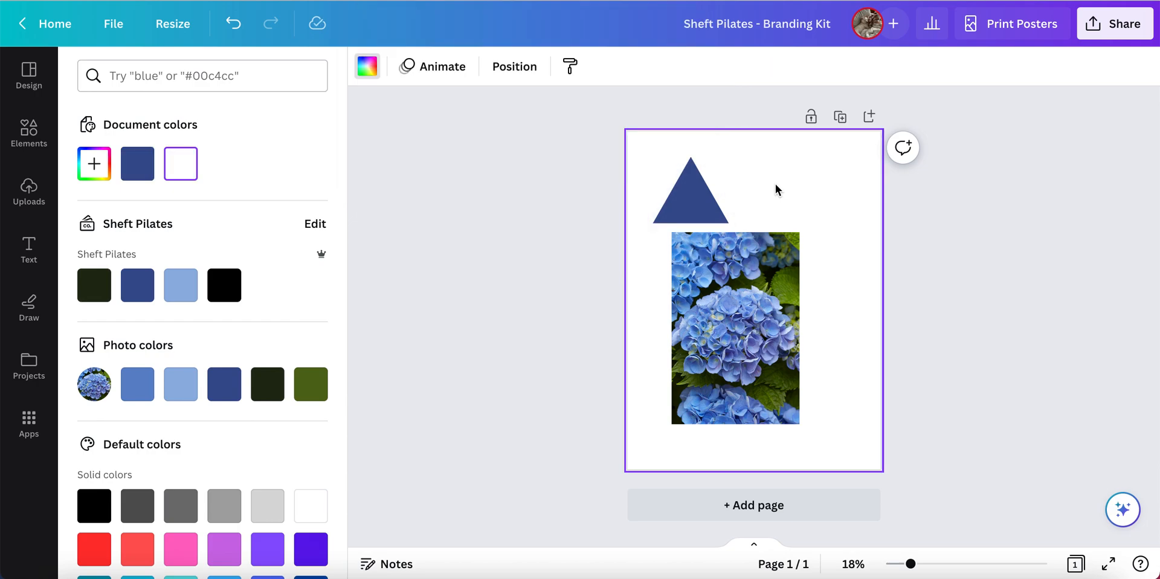
# Move the triangle slightly up and add a body text label reading "#3A5192" directly beneath it
pyautogui.click(694, 188)
pyautogui.moveTo(694, 181); pyautogui.dragTo(695, 163)
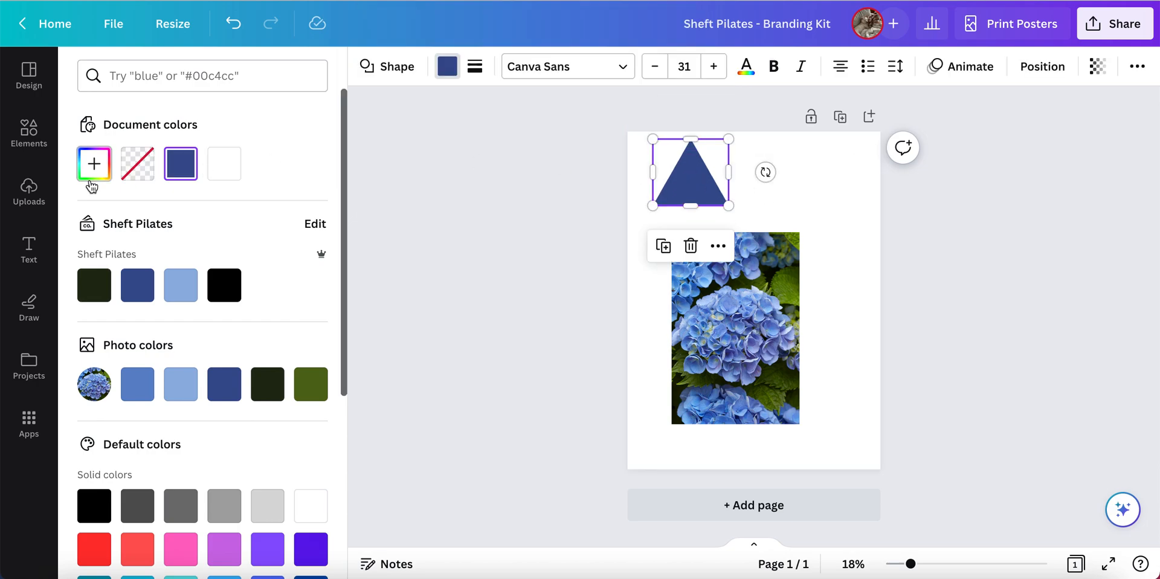
pyautogui.click(29, 254)
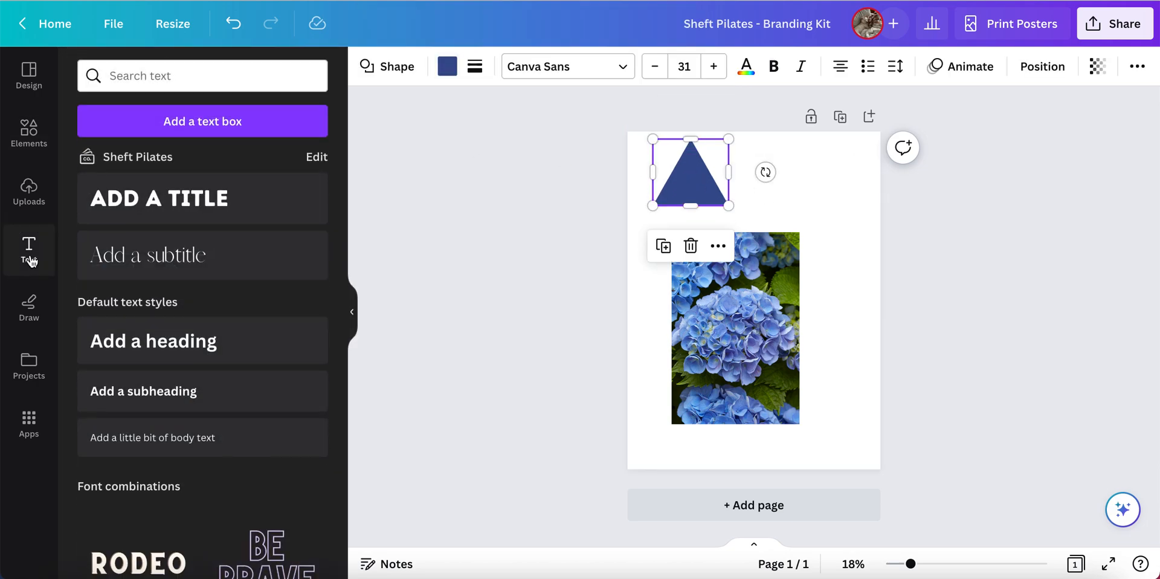
pyautogui.moveTo(149, 452); pyautogui.dragTo(695, 219)
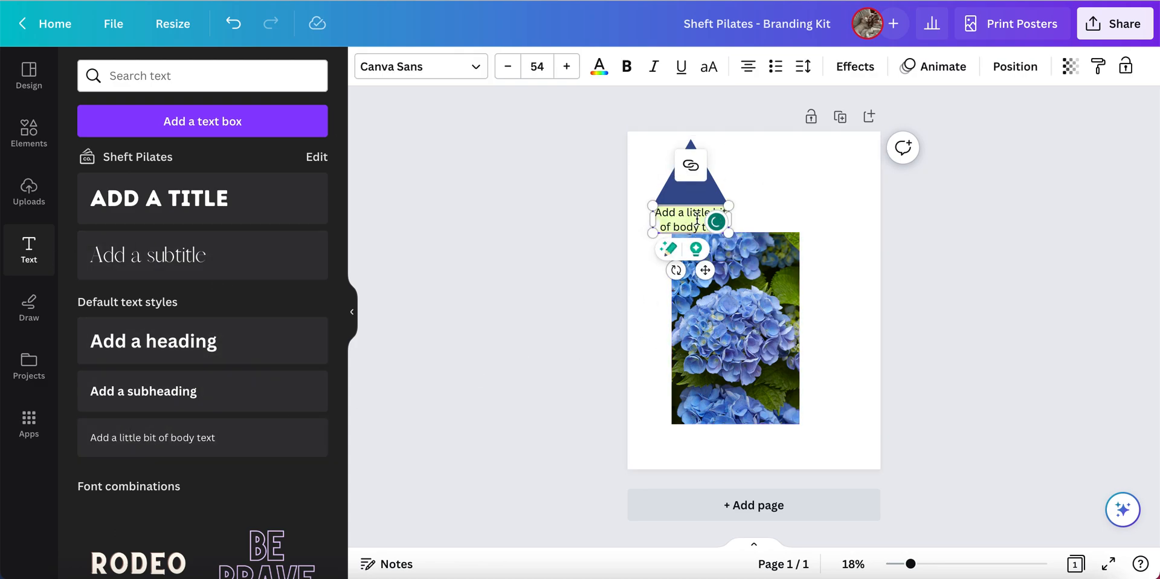
pyautogui.press('super+v')
pyautogui.click(780, 219)
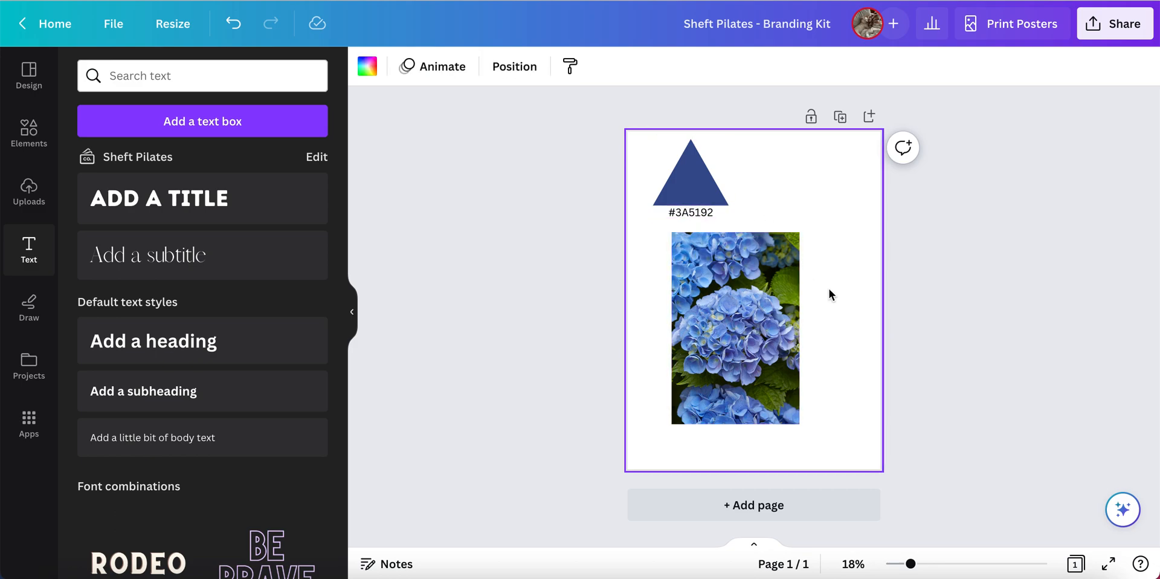
# Switch to the Google Slides lesson and open the Business Colors slide, slide 10
pyautogui.click(719, 1)
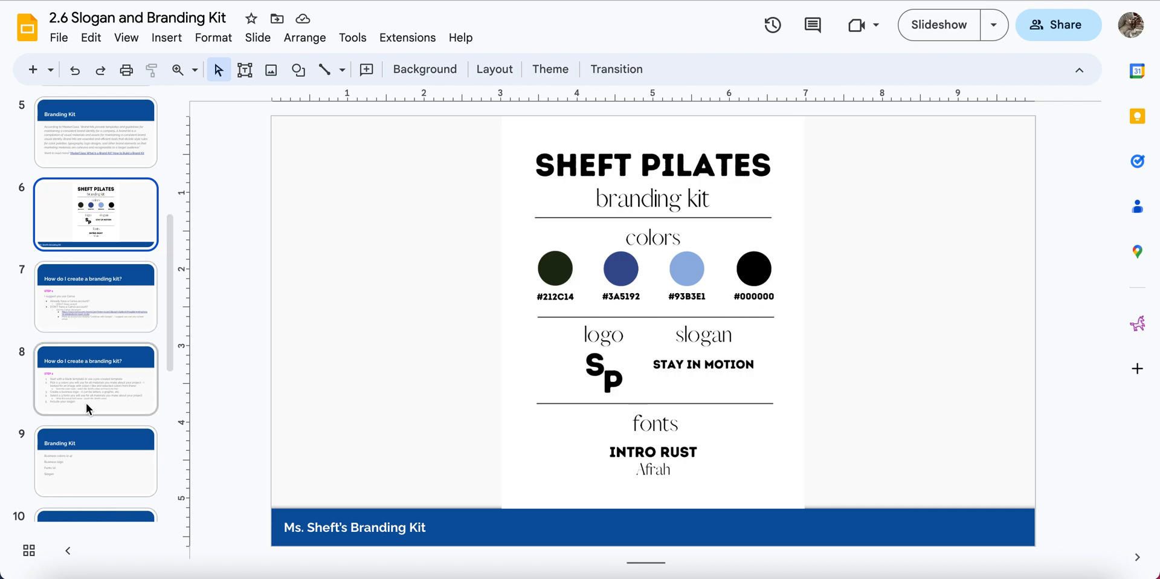
pyautogui.scroll(-4, 97, 449)
pyautogui.scroll(-1, 97, 448)
pyautogui.click(108, 347)
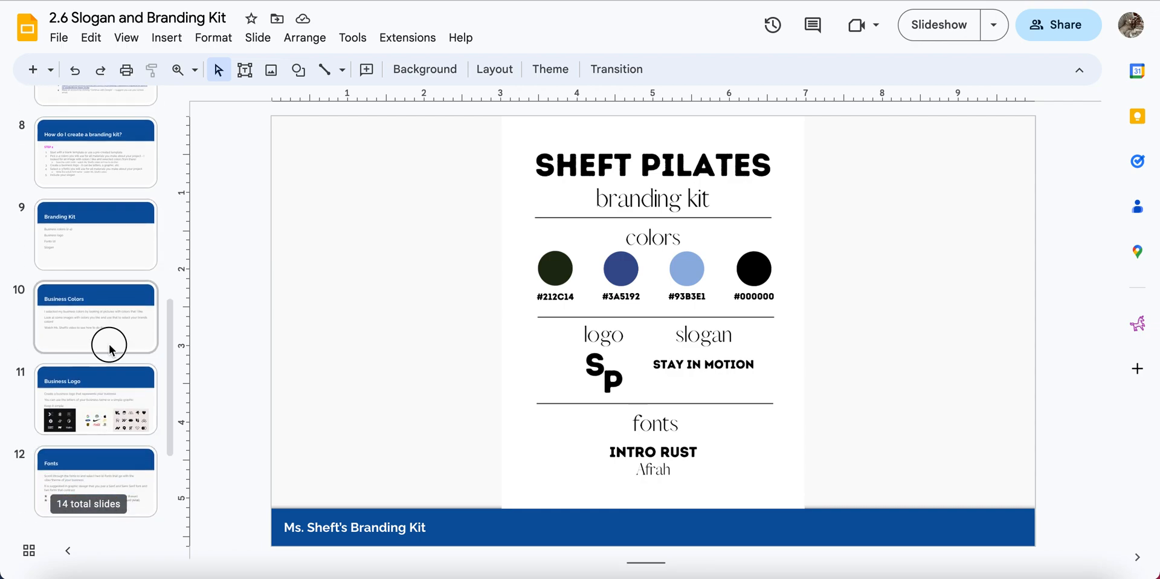
# Review the Branding Kit checklist on slide 9 and open the Step 2 instructions on slide 8
pyautogui.click(109, 223)
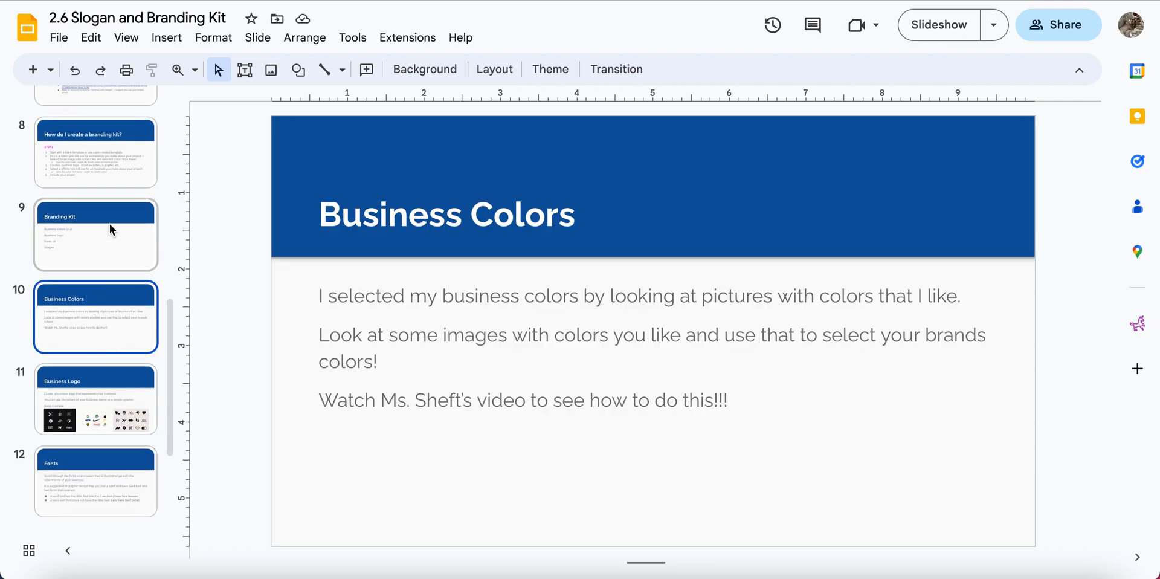
pyautogui.scroll(2, 75, 259)
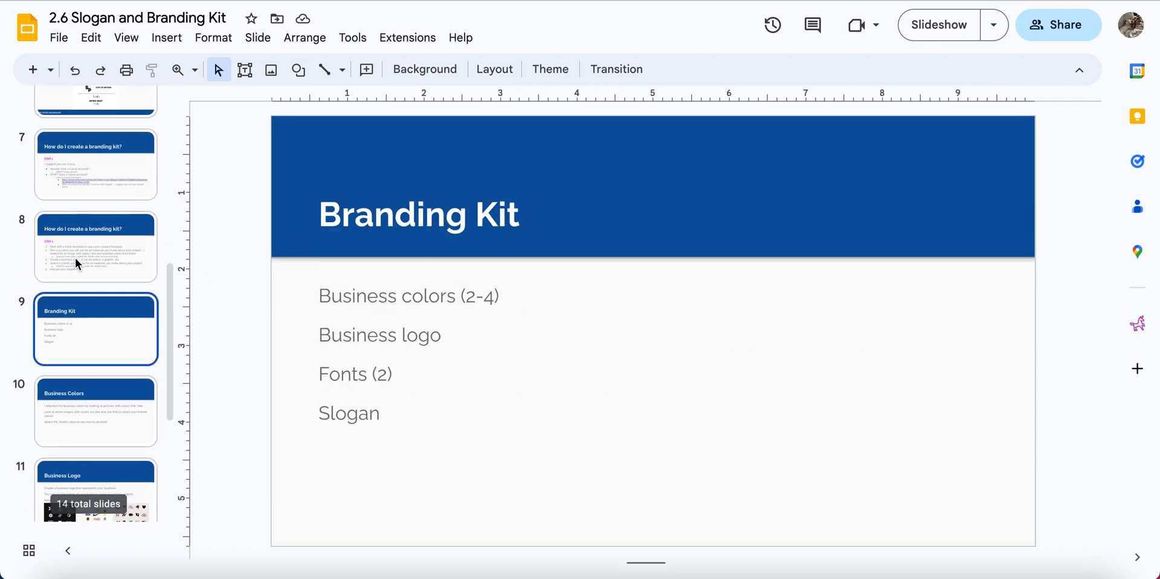
pyautogui.click(75, 259)
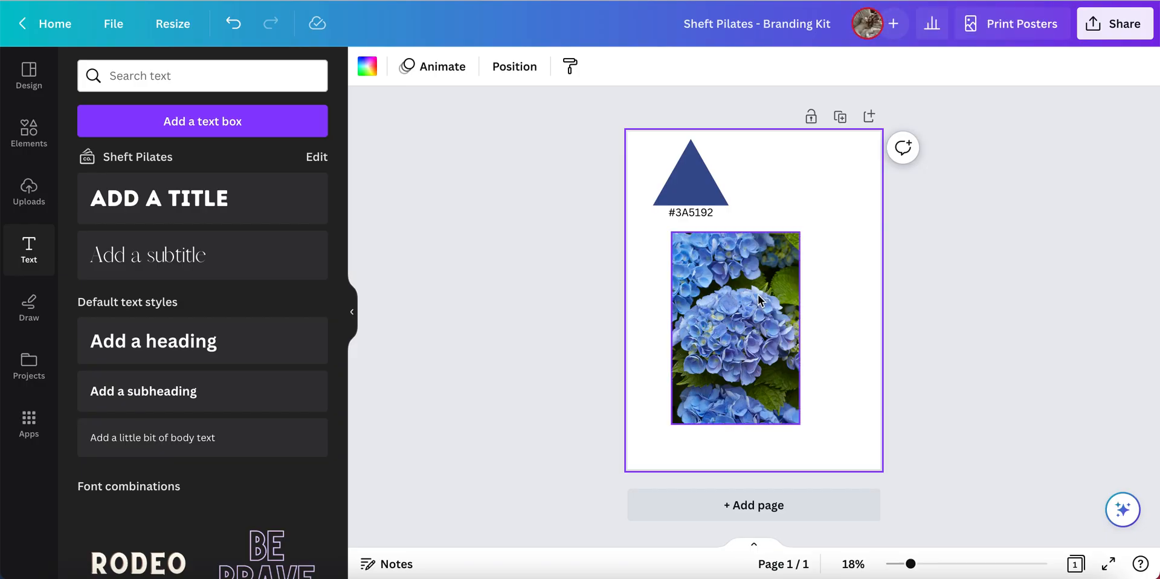
# Switch to the Canva poster and delete the hydrangea photo
pyautogui.click(759, 300)
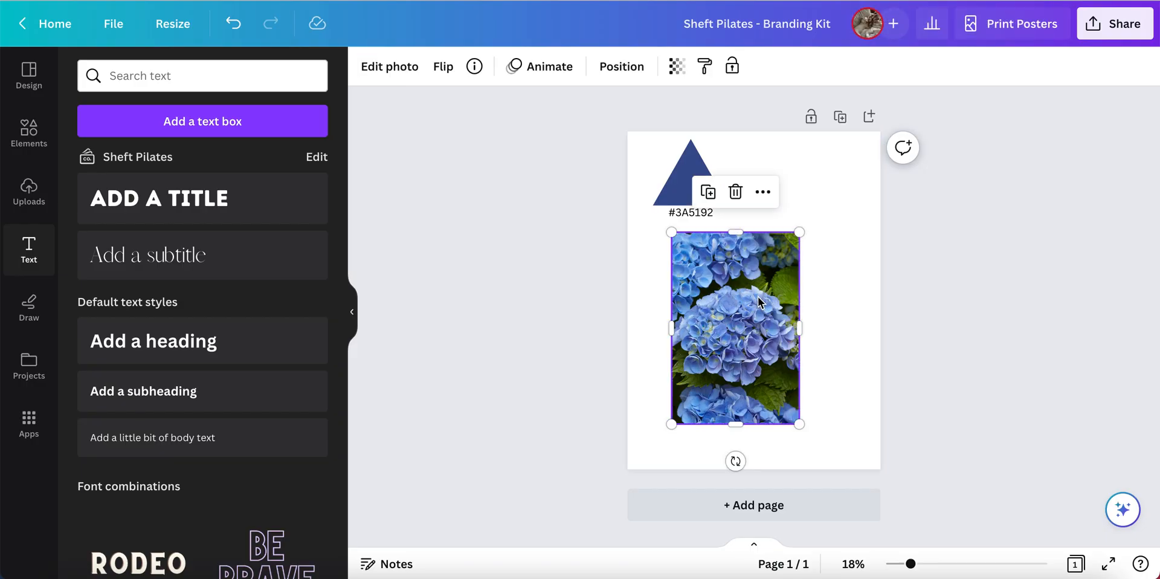
pyautogui.press('Delete')
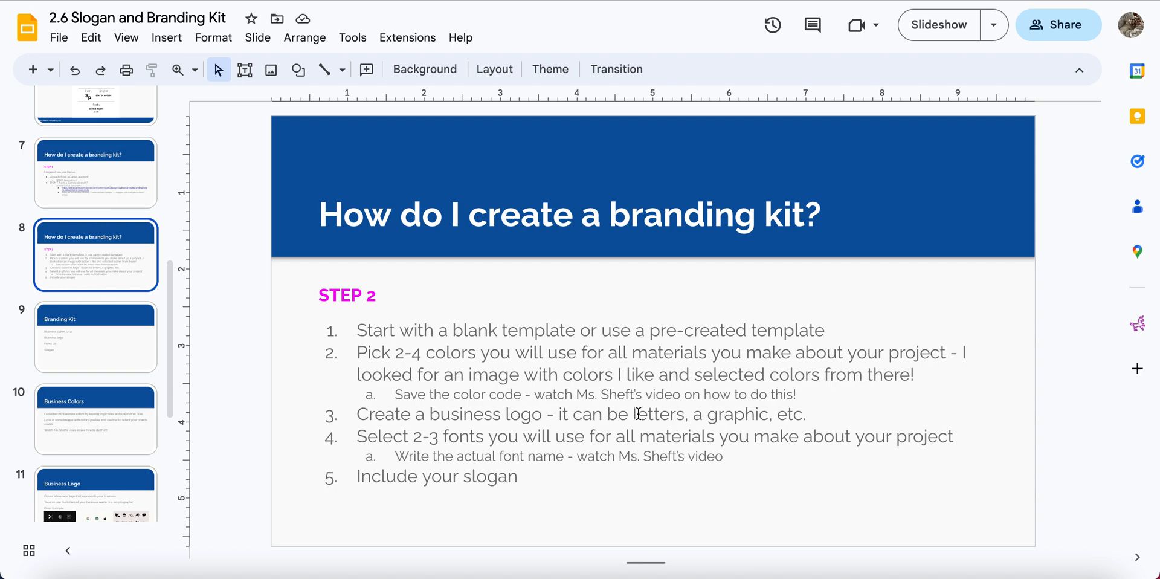
# Return to the Google Slides lesson and open the example branding kit on slide 6
pyautogui.scroll(4, 121, 338)
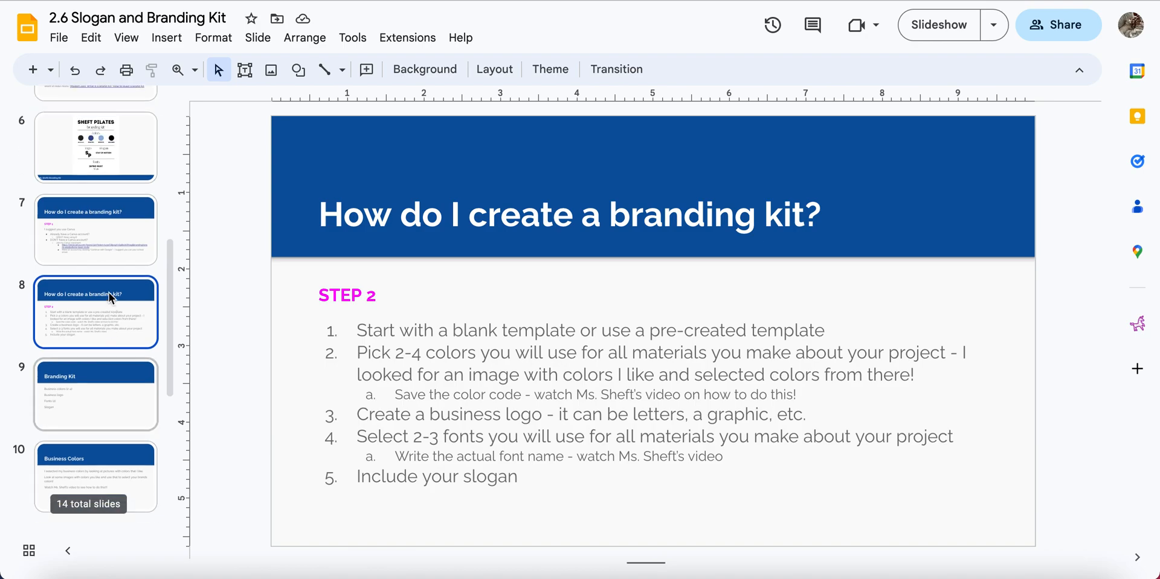
pyautogui.click(97, 104)
pyautogui.click(121, 142)
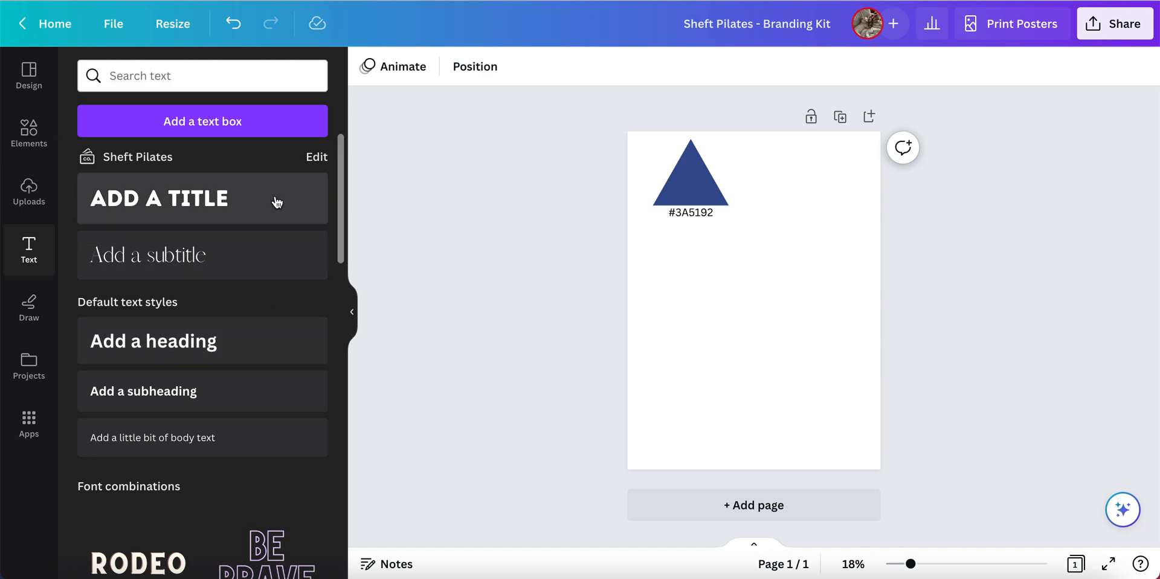
# Switch to the Canva poster and add a heading text reading "S" in the middle of the page
pyautogui.click(187, 336)
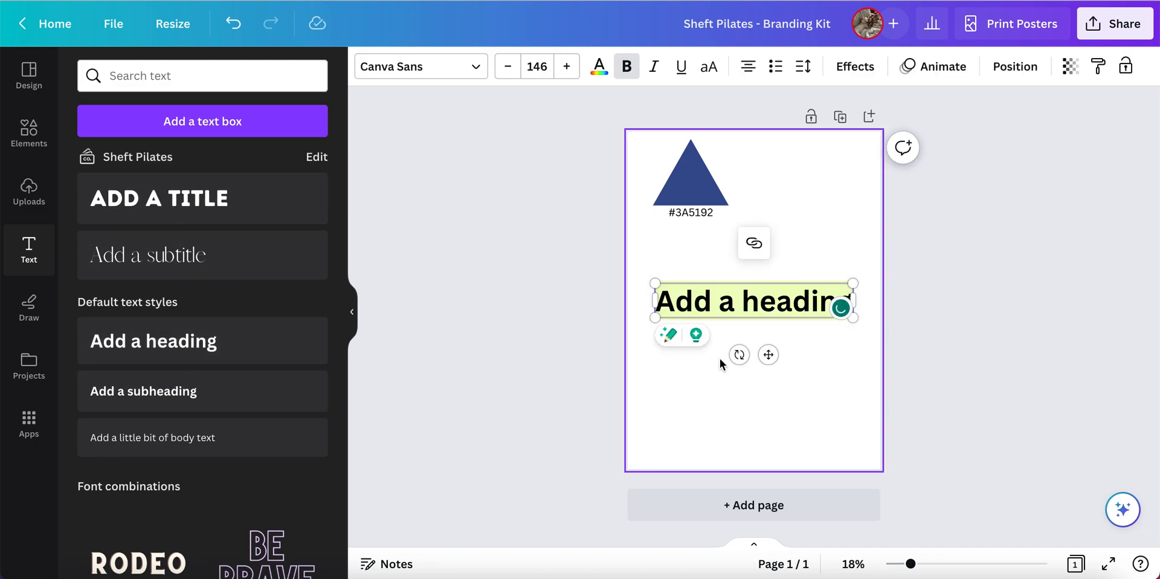
pyautogui.write('S')
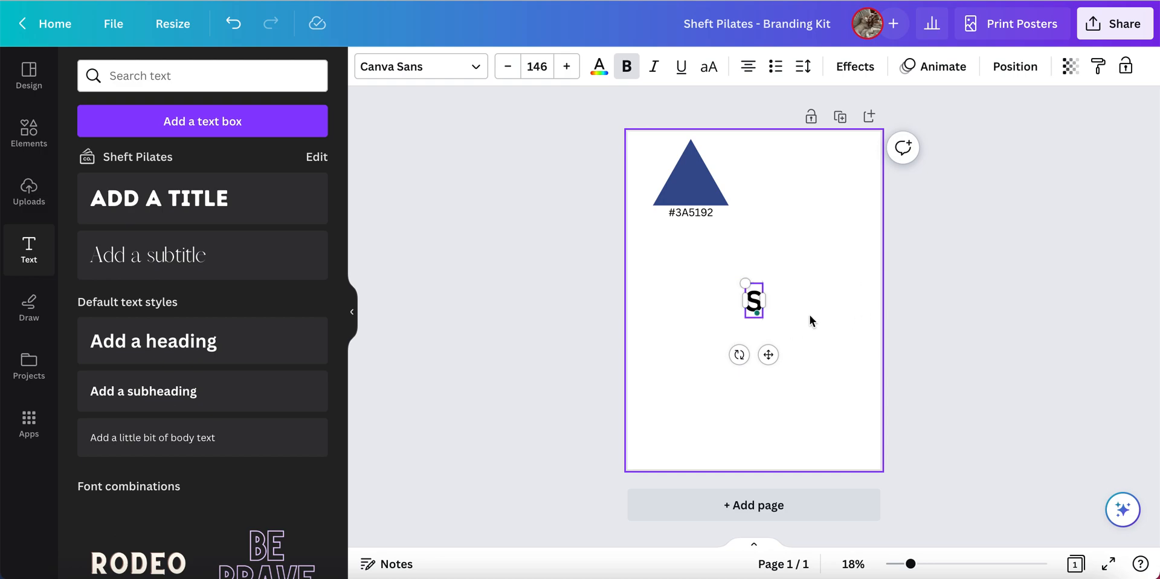
pyautogui.click(812, 323)
# Add a second heading reading "P" and place it diagonally below and to the right of the "S"
pyautogui.click(154, 336)
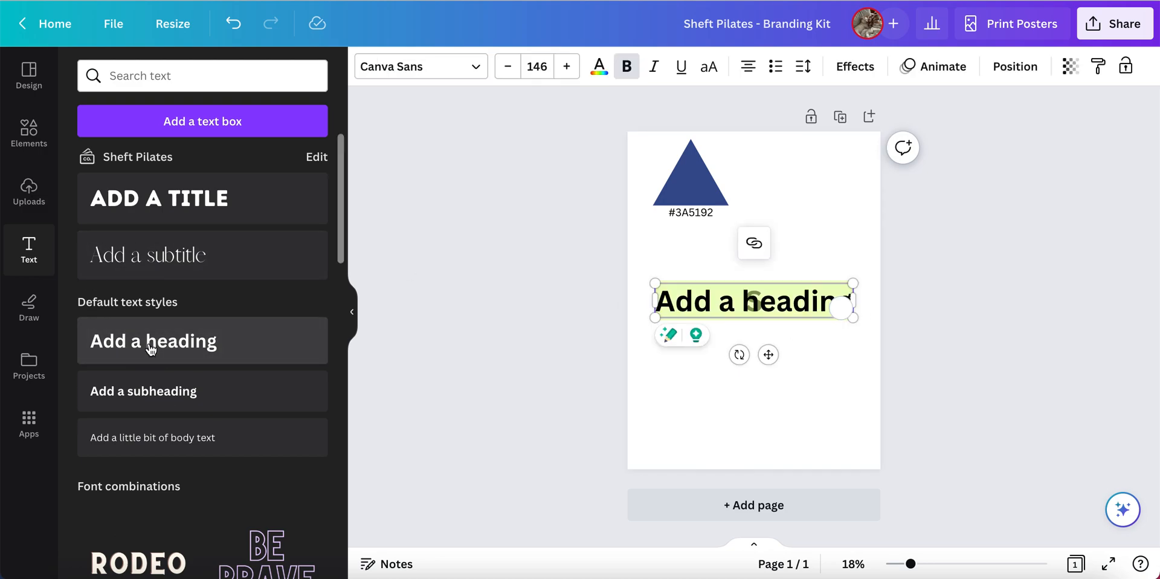
pyautogui.write('B')
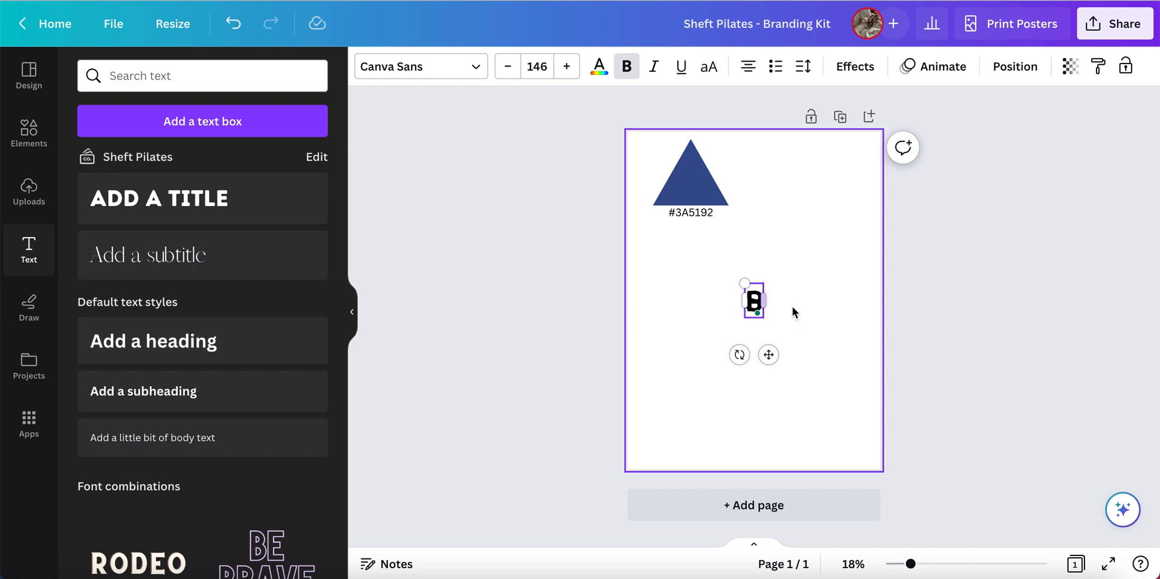
pyautogui.click(769, 315)
pyautogui.moveTo(751, 300); pyautogui.dragTo(772, 322)
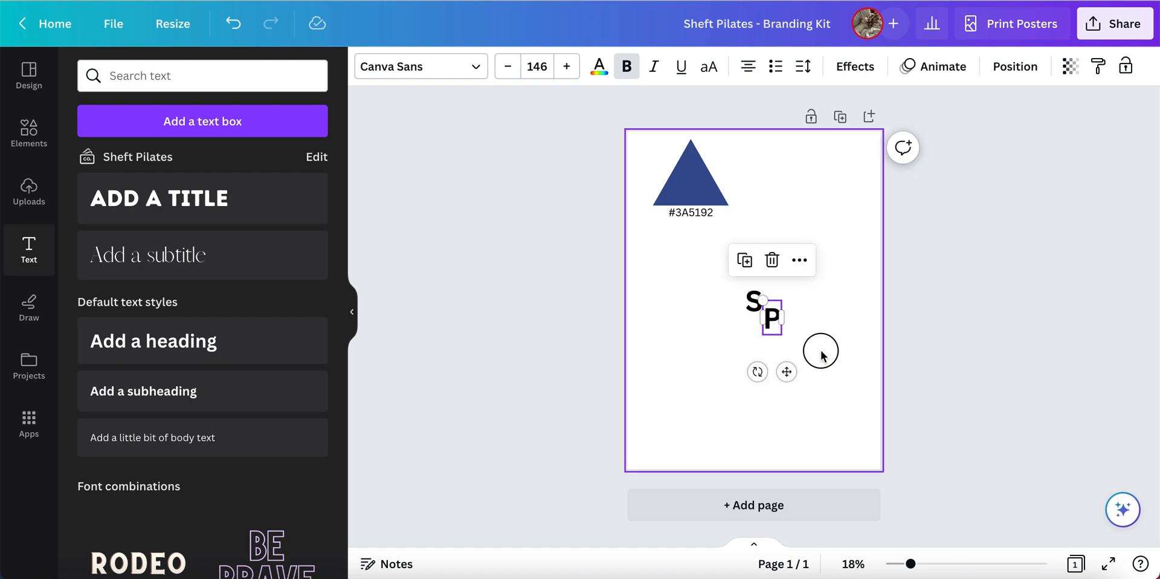
pyautogui.click(820, 354)
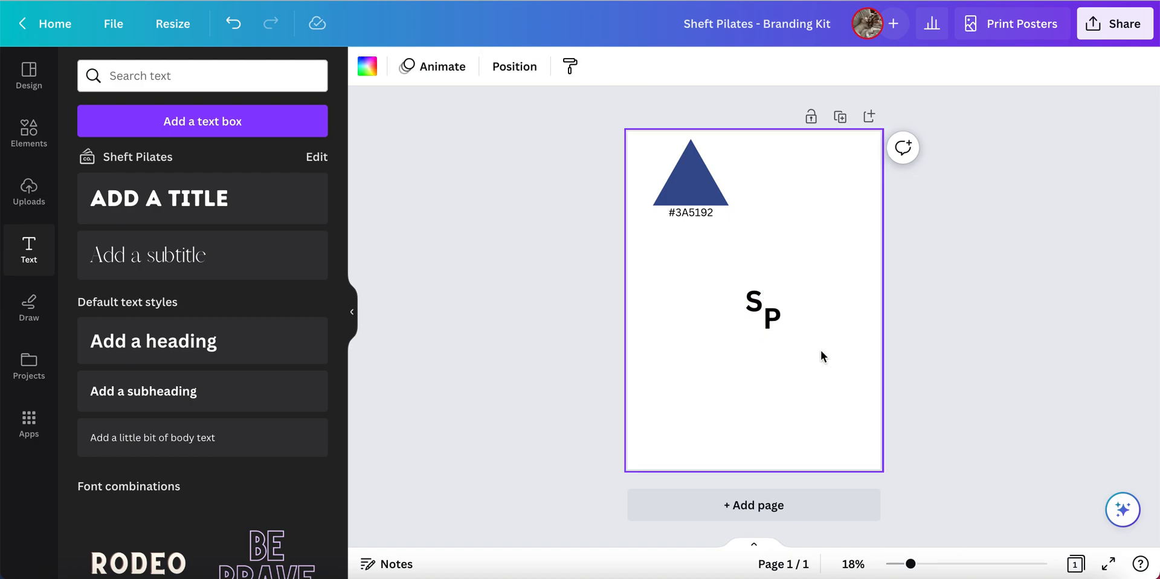
# Group the "S" and "P" letters into one logo and shift it slightly up and left
pyautogui.click(772, 317)
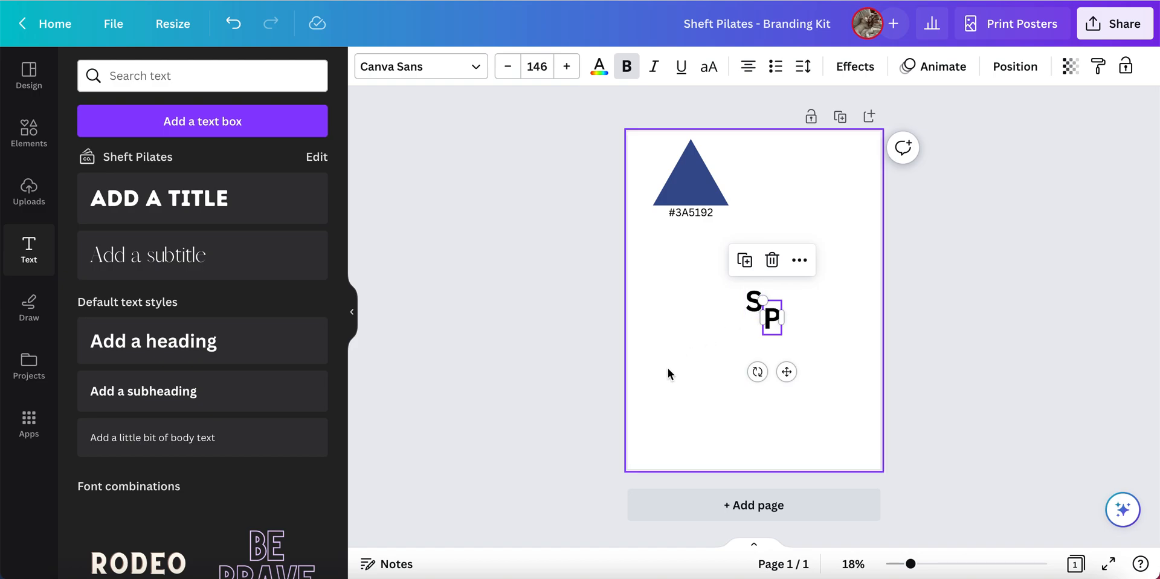
pyautogui.keyDown('shift'); pyautogui.click(750, 305); pyautogui.keyUp('shift')
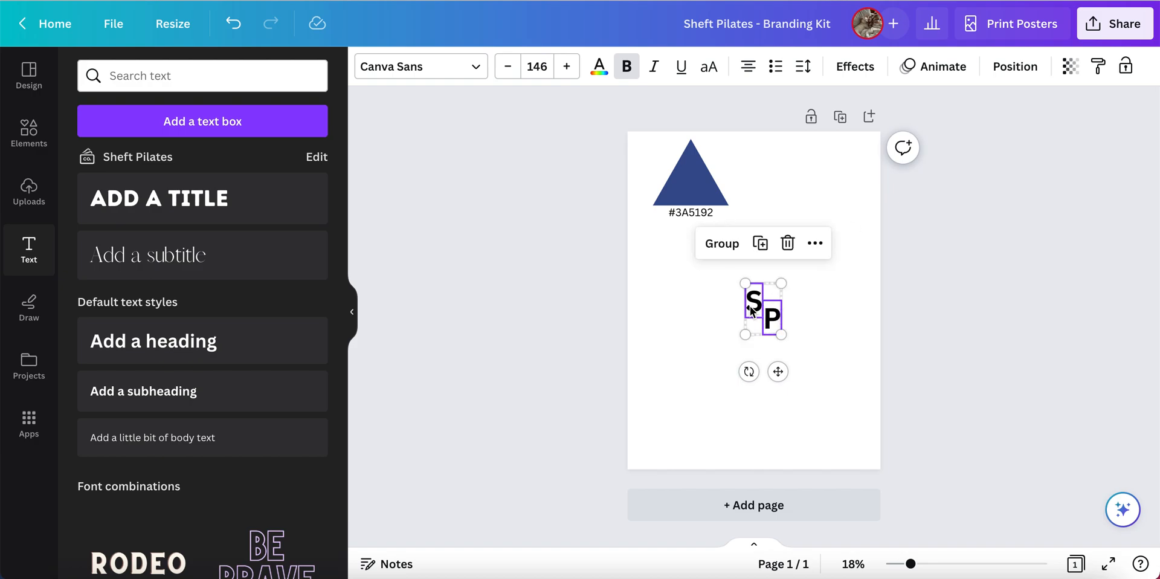
pyautogui.click(722, 243)
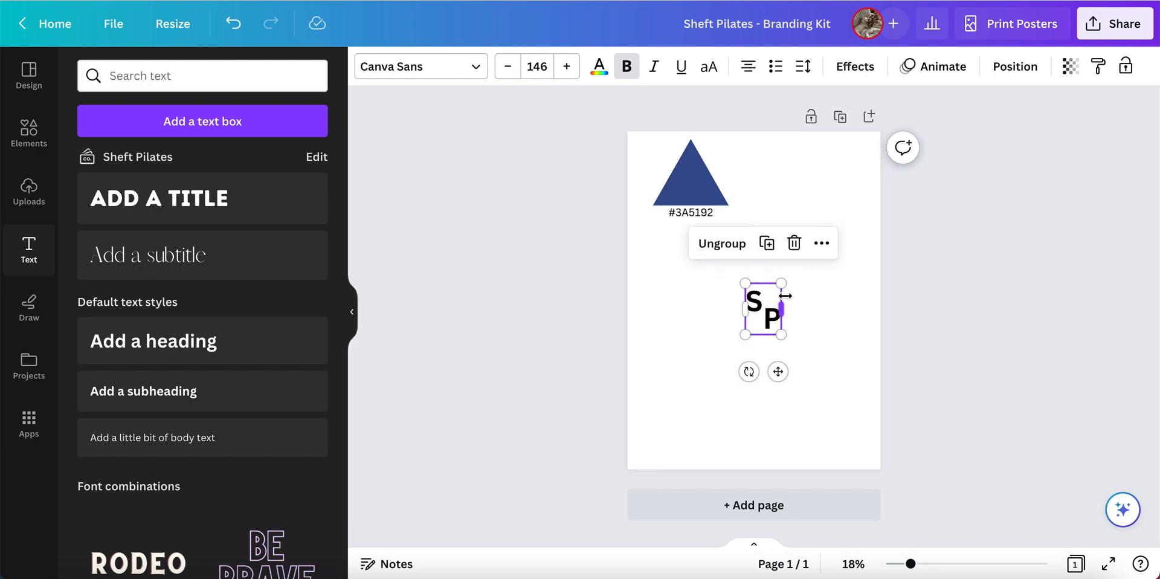
pyautogui.moveTo(771, 309)
pyautogui.mouseDown()
pyautogui.moveTo(665, 320)
pyautogui.moveTo(794, 305)
pyautogui.moveTo(748, 293)
pyautogui.moveTo(764, 305)
pyautogui.mouseUp()
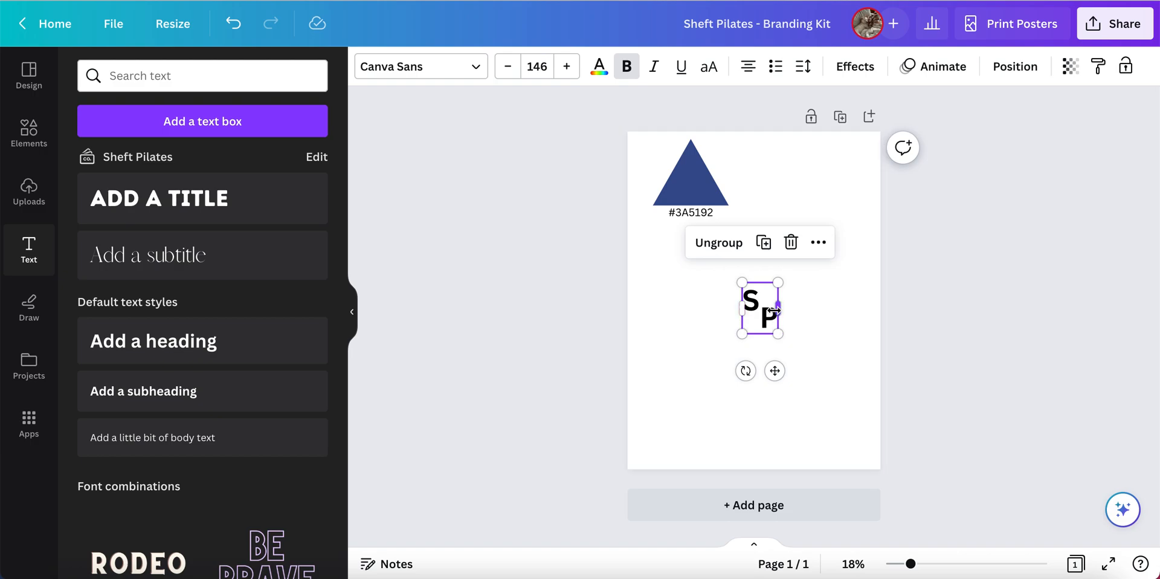
# Search the element graphics for "car", add the black line-art sports car, and place it below the SP logo
pyautogui.click(31, 143)
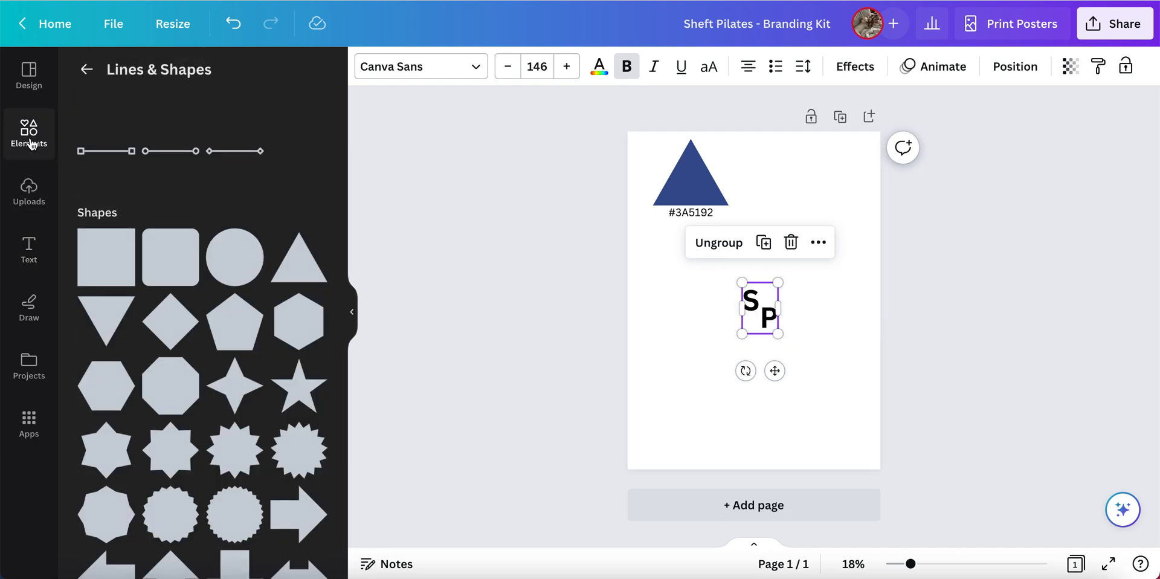
pyautogui.click(86, 69)
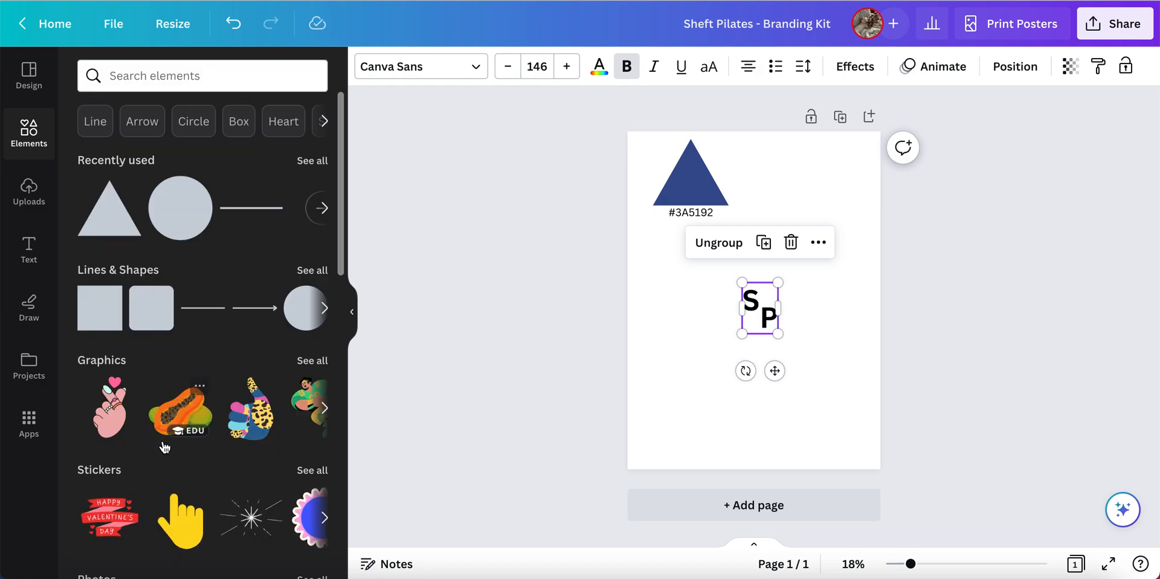
pyautogui.click(141, 78)
pyautogui.write('car')
pyautogui.press('Return')
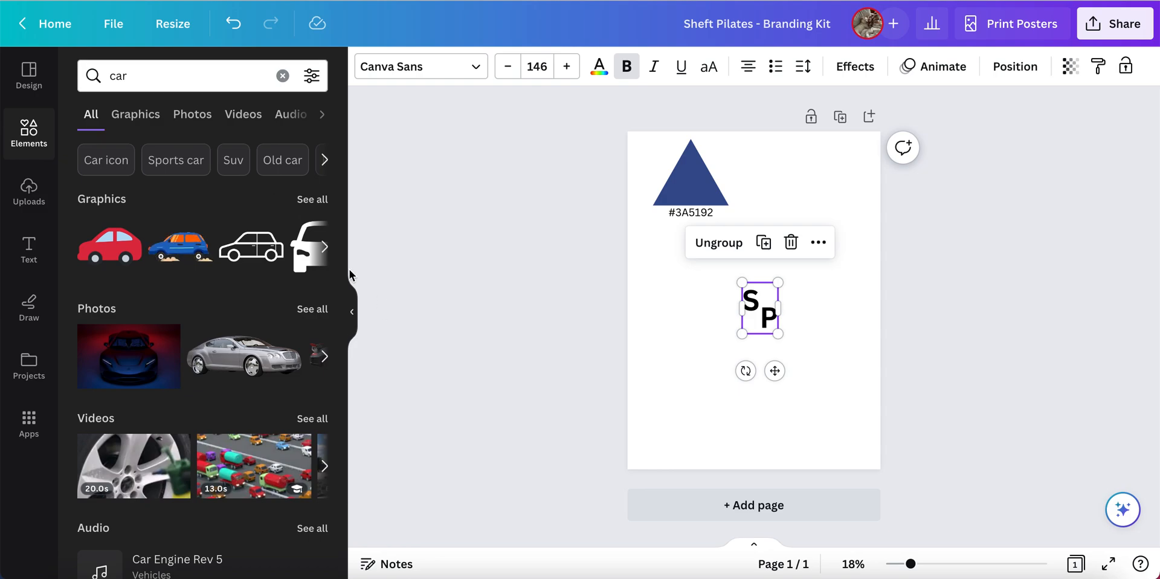
pyautogui.click(312, 199)
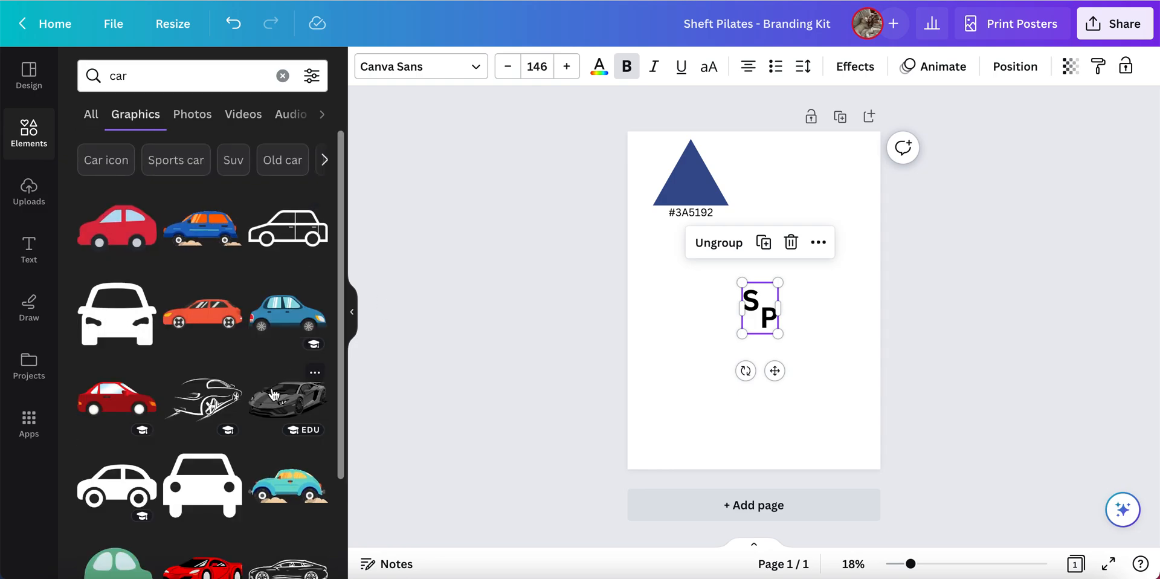
pyautogui.click(205, 399)
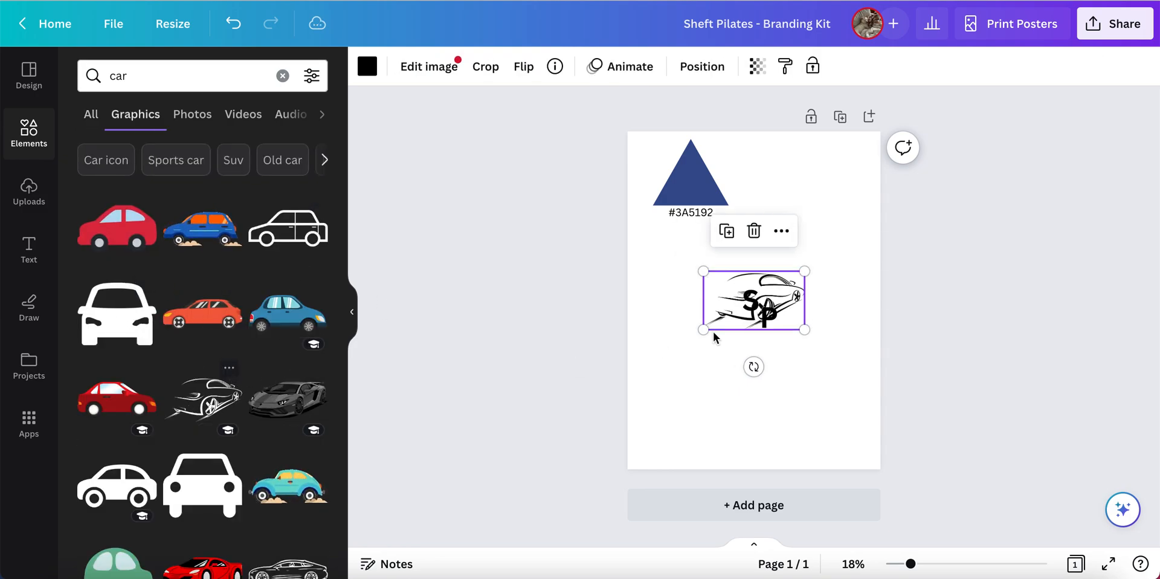
pyautogui.moveTo(731, 299)
pyautogui.mouseDown()
pyautogui.moveTo(727, 380)
pyautogui.moveTo(706, 406)
pyautogui.mouseUp()
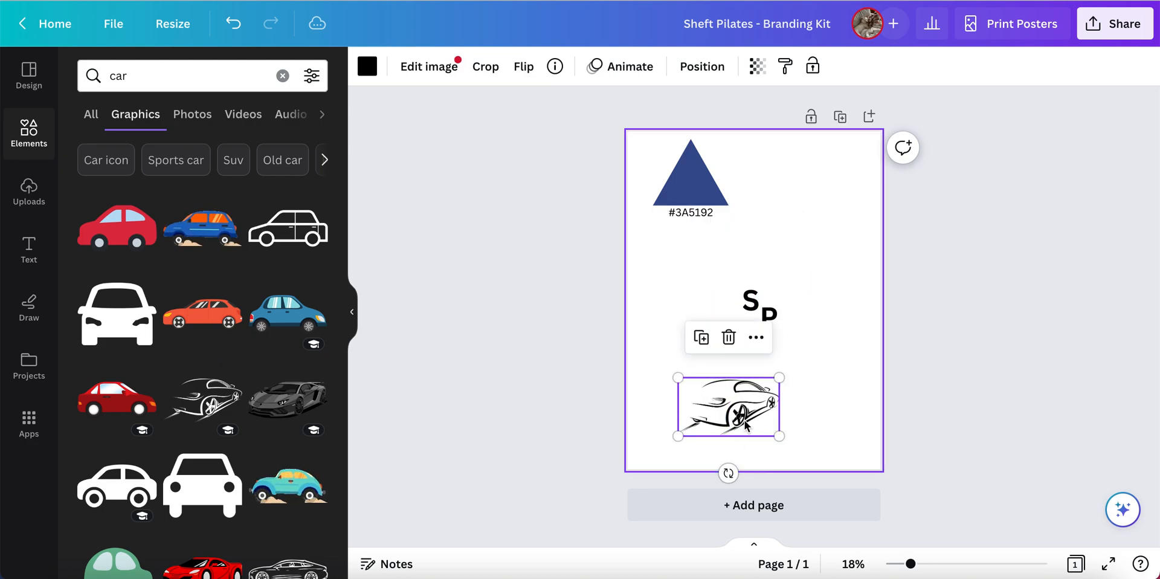
# Recolour the car graphic with the triangle's dark blue from the document colours and deselect it
pyautogui.click(367, 66)
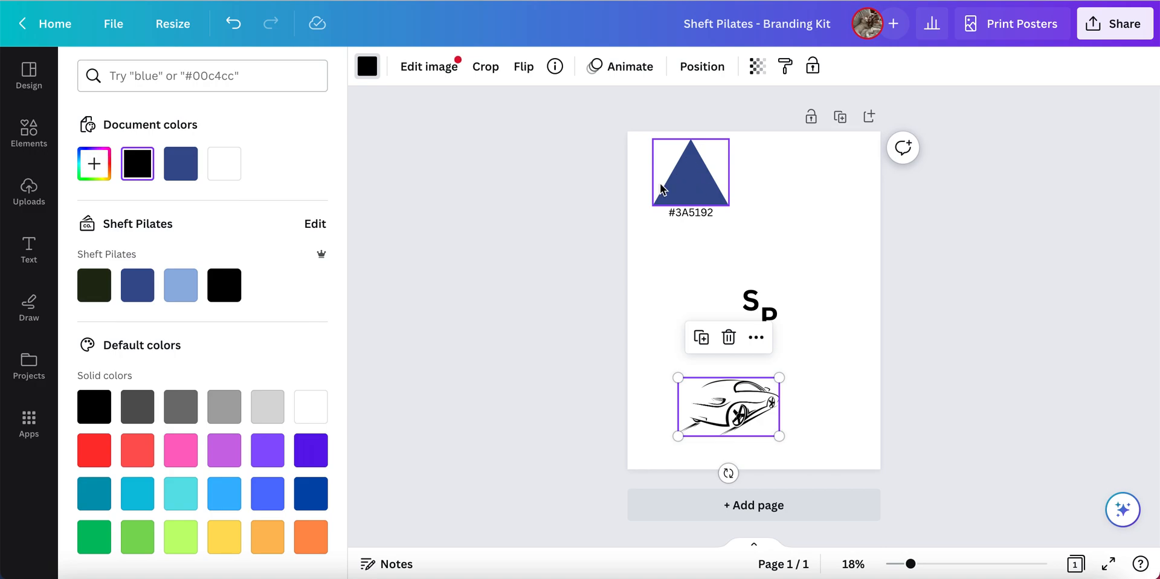
pyautogui.click(181, 163)
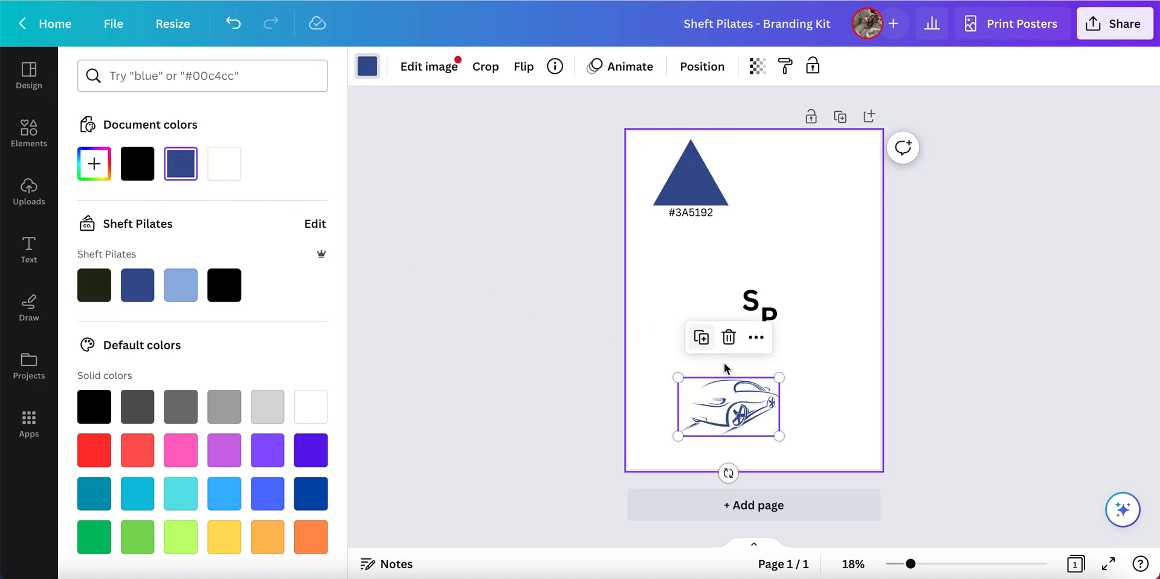
pyautogui.click(816, 402)
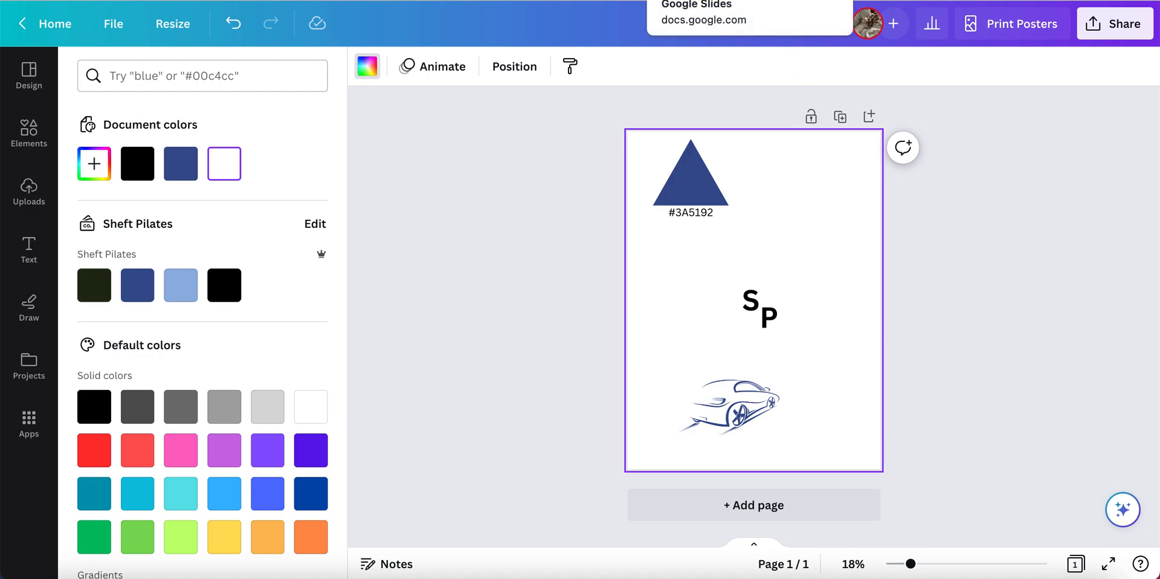
# Switch to the Google Slides lesson and review the Step 2 instructions on slide 8 and the example kit on slide 6
pyautogui.click(682, 1)
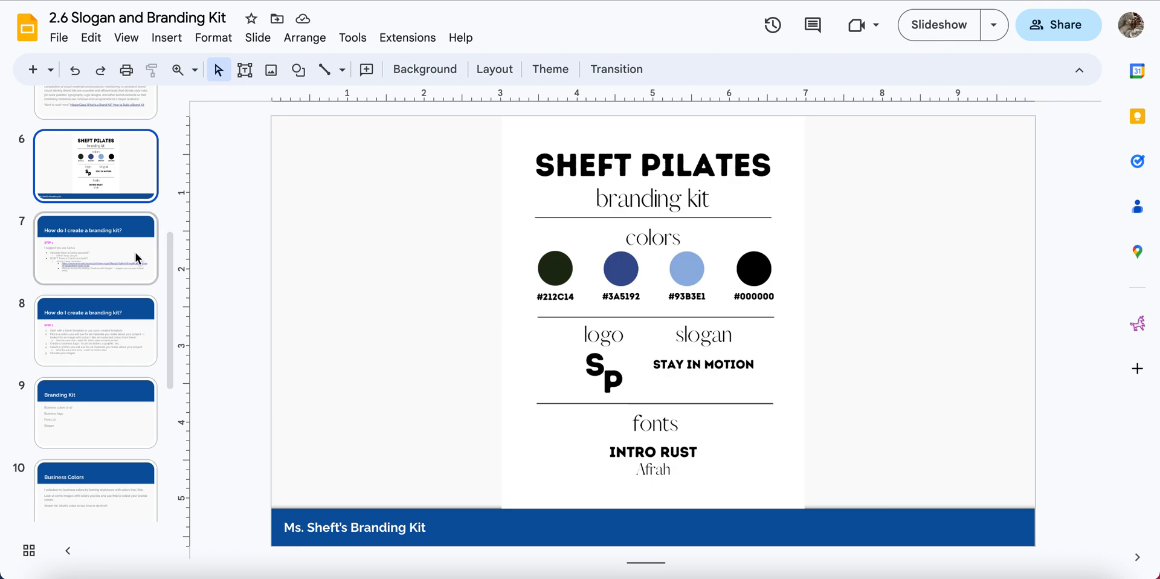
pyautogui.click(87, 343)
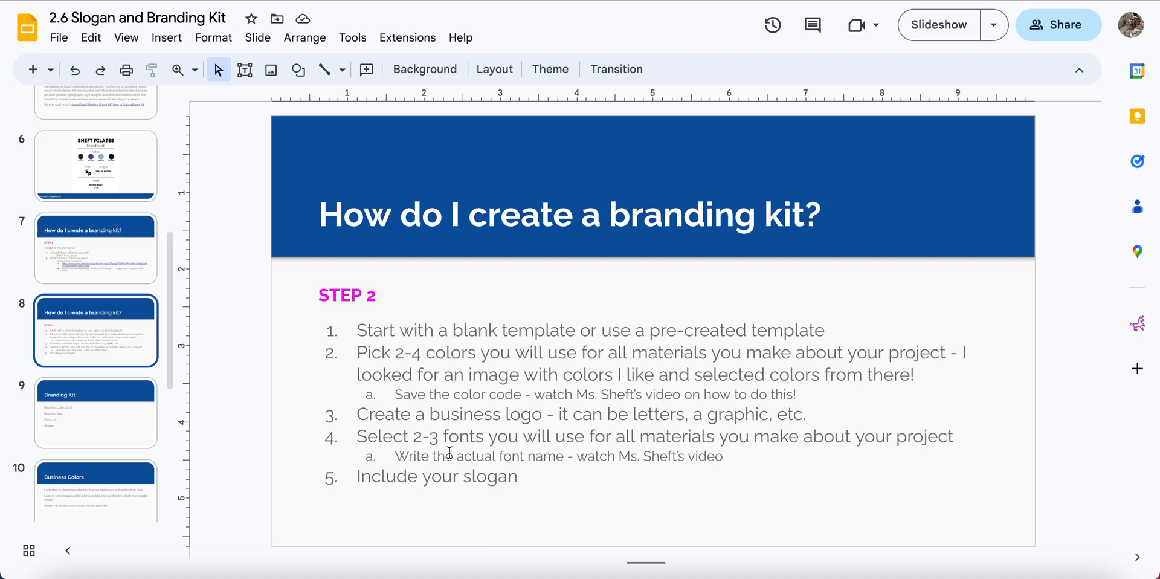
pyautogui.click(141, 192)
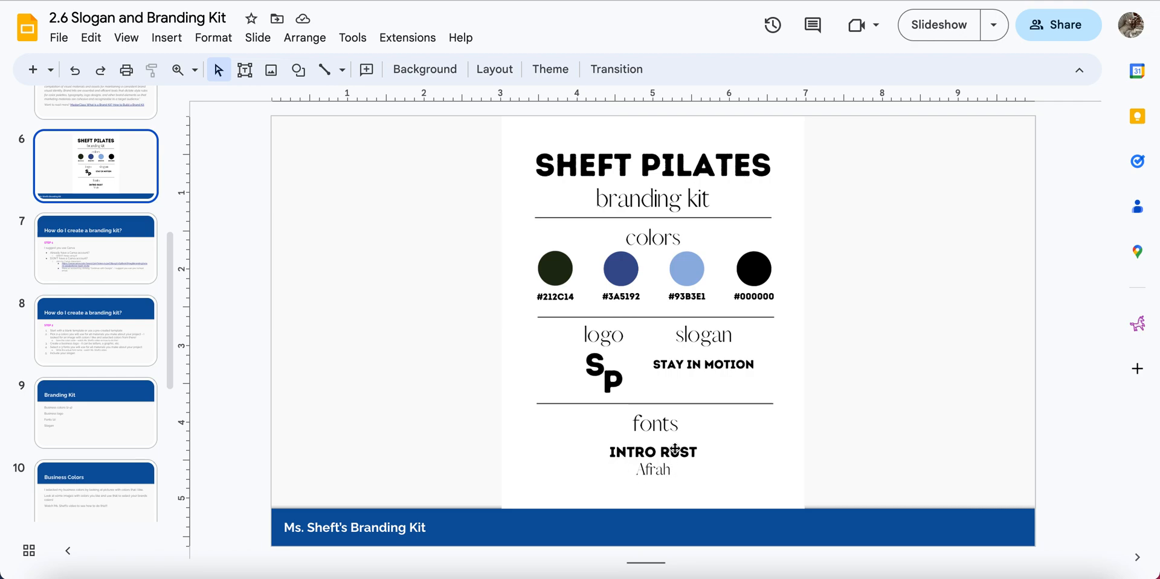
pyautogui.scroll(-5, 104, 421)
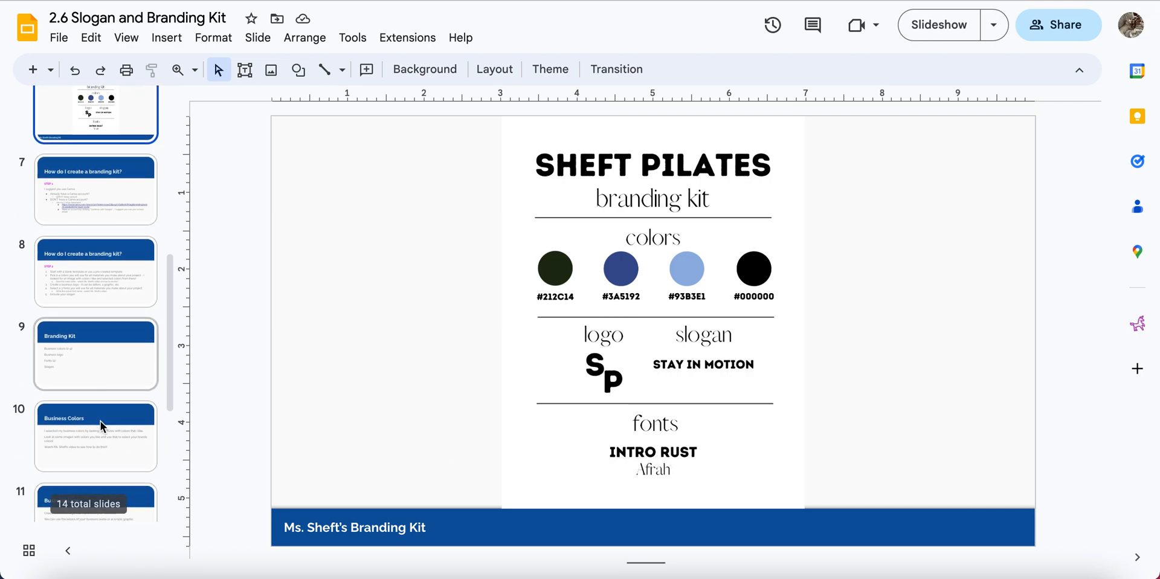
pyautogui.click(100, 419)
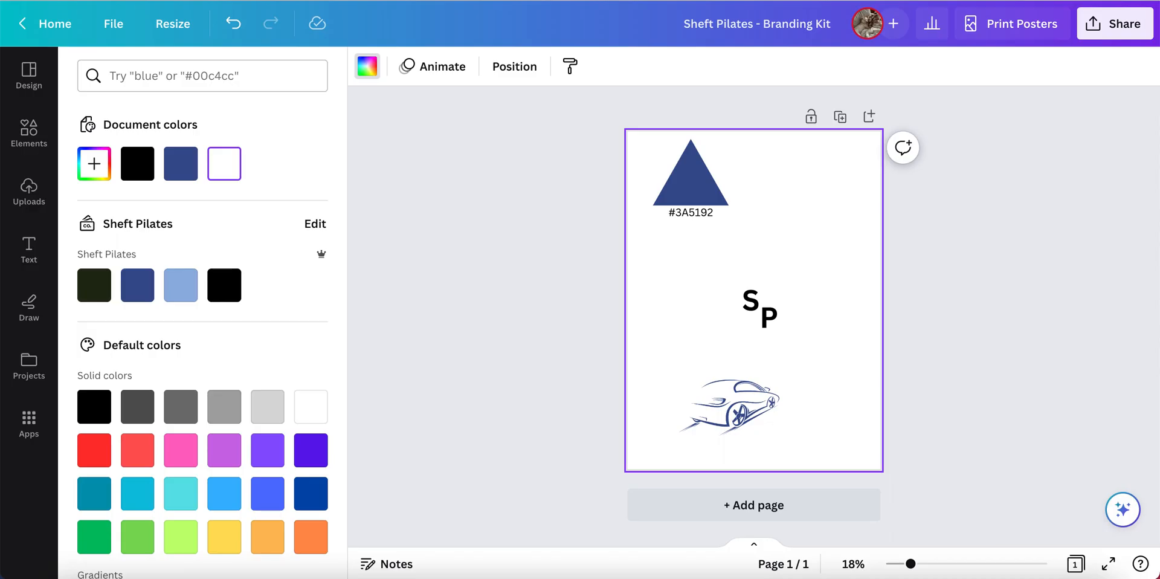
# Switch to the Canva poster and delete the car graphic
pyautogui.click(723, 412)
pyautogui.press('Delete')
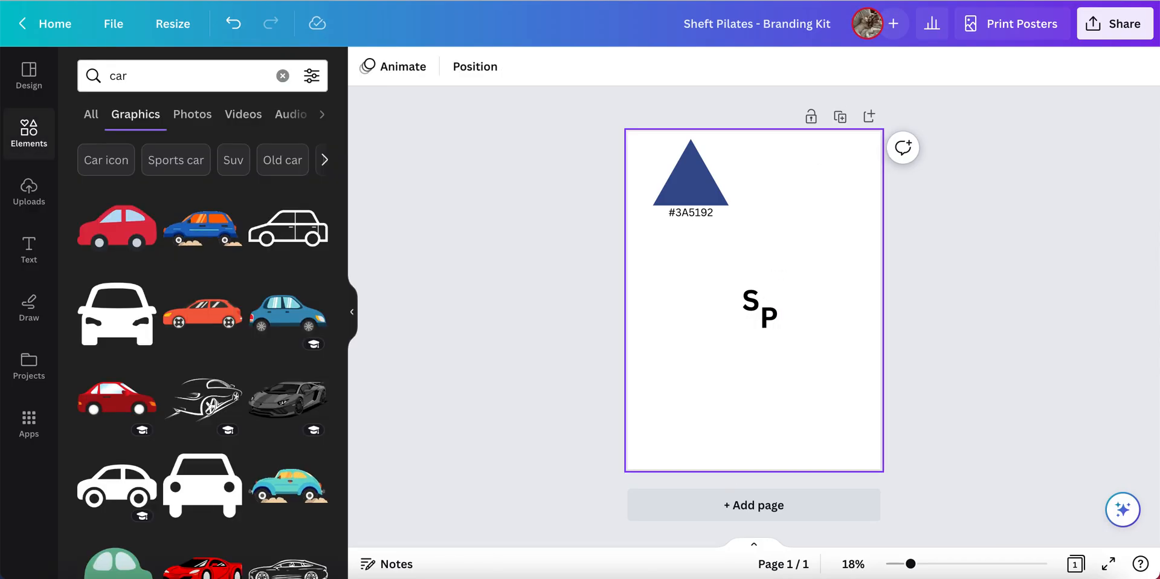
# Set the SP letter logo's font to Intro Rust from the Sheft Pilates brand fonts
pyautogui.click(769, 308)
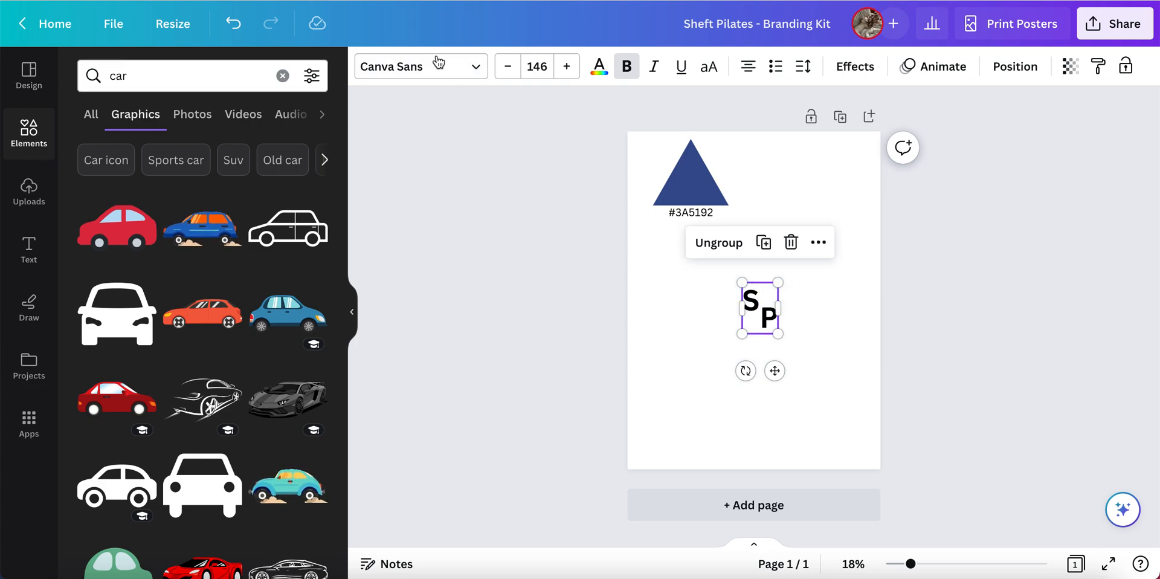
pyautogui.click(478, 72)
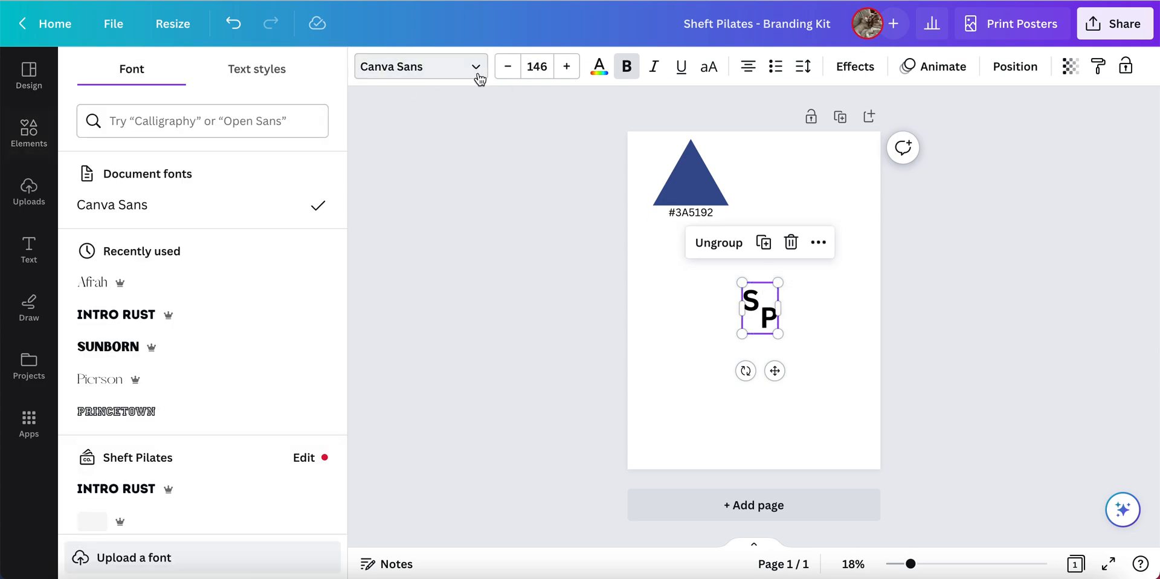
pyautogui.scroll(-12, 170, 440)
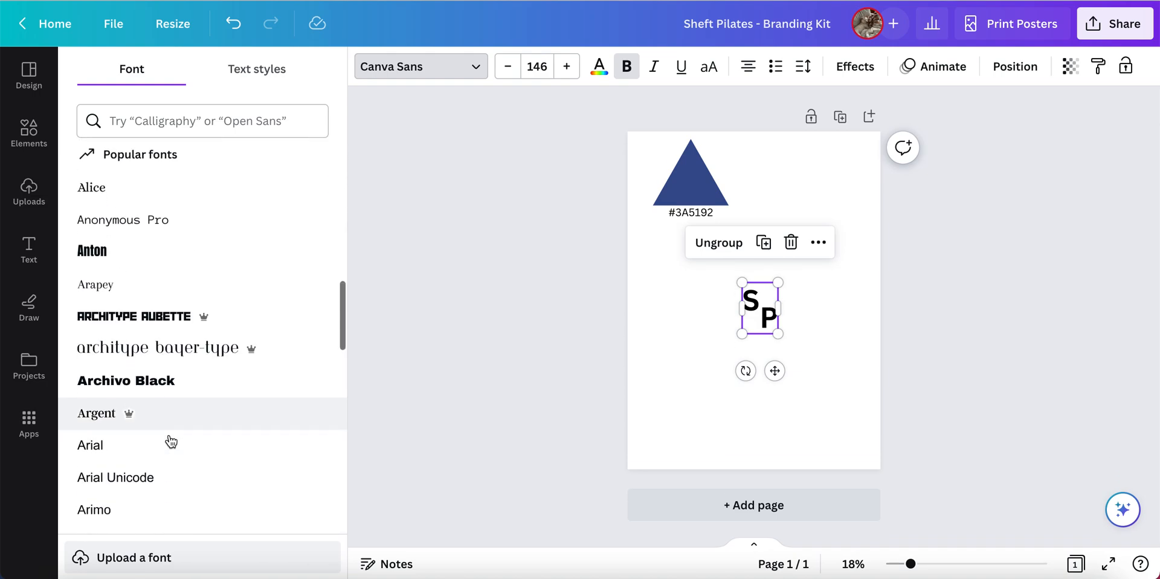
pyautogui.scroll(6, 171, 440)
pyautogui.scroll(3, 171, 441)
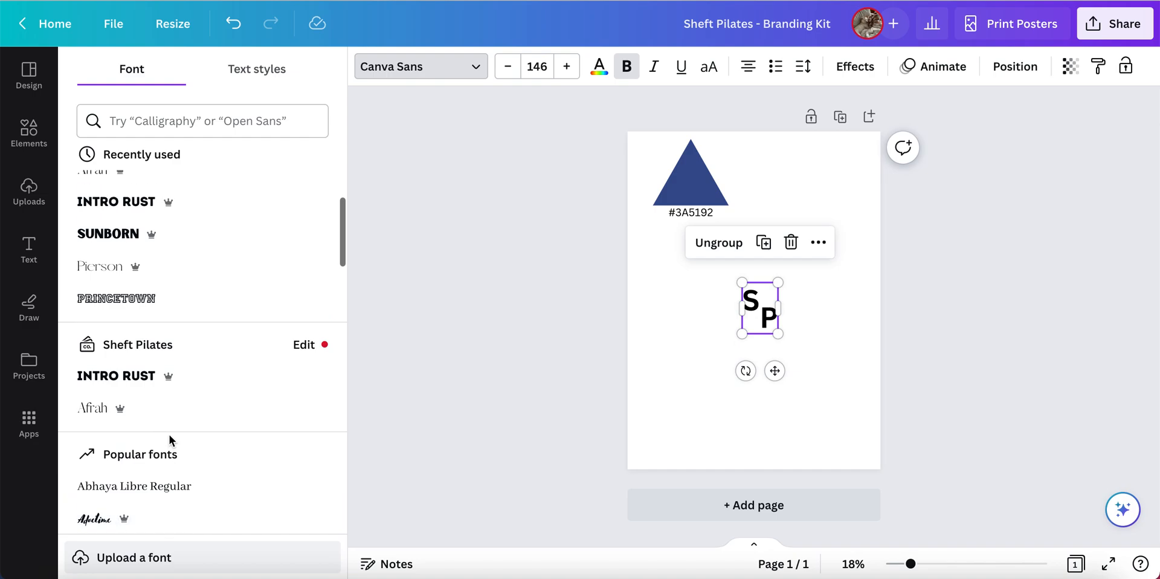
pyautogui.click(126, 439)
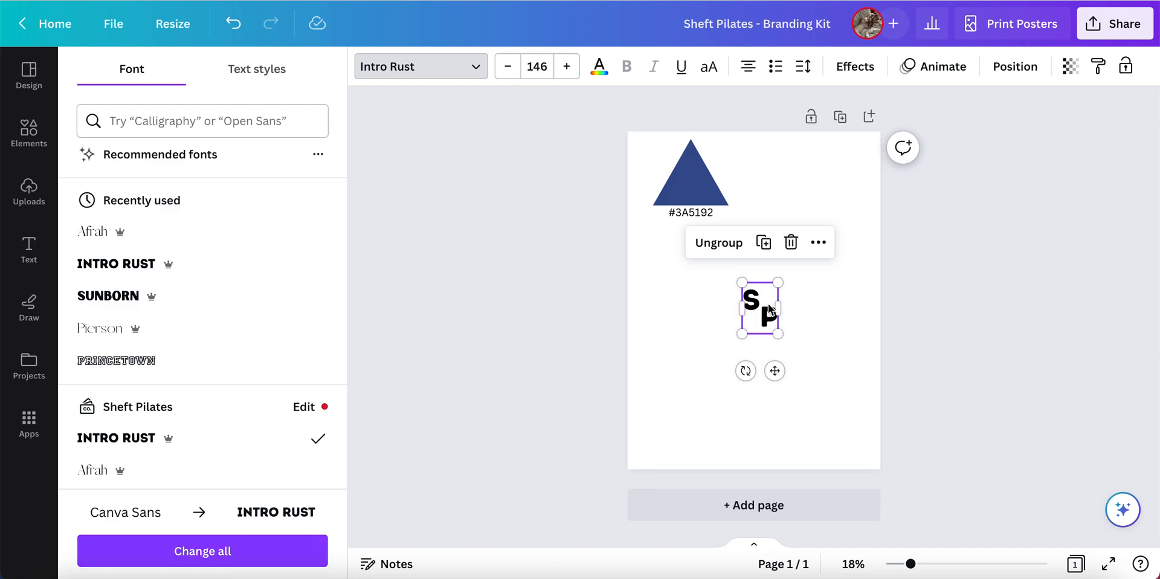
# Set the font of the #3A5192 label below the triangle to Afrah and deselect it
pyautogui.click(694, 214)
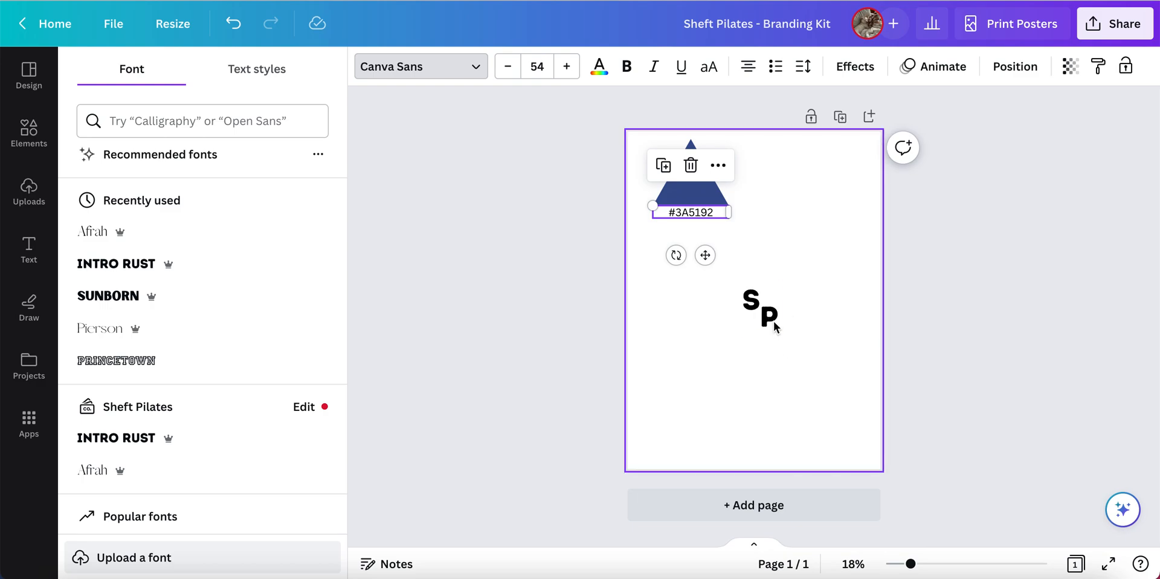
pyautogui.click(93, 474)
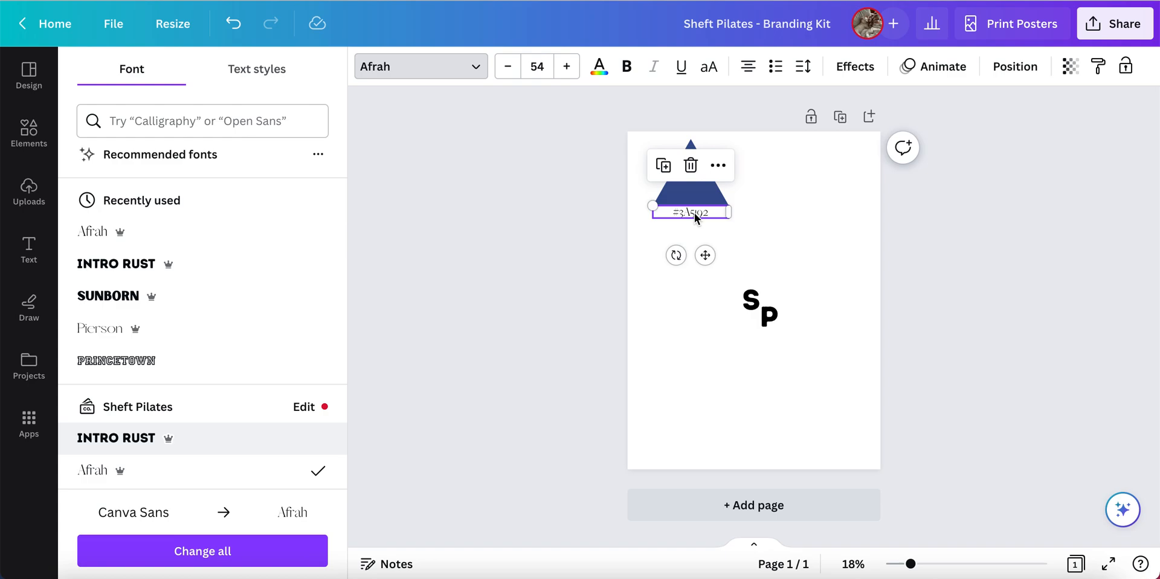
pyautogui.click(705, 424)
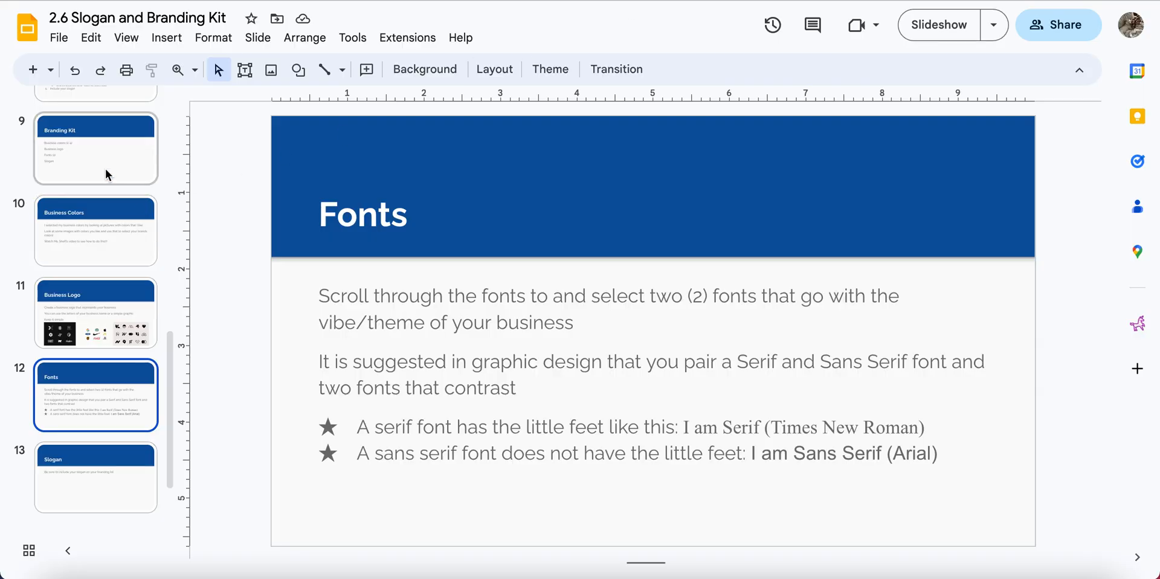
# In the Google Slides lesson, review the example branding kit on slide 6 and the Step 2 instructions on slide 8
pyautogui.scroll(3, 109, 175)
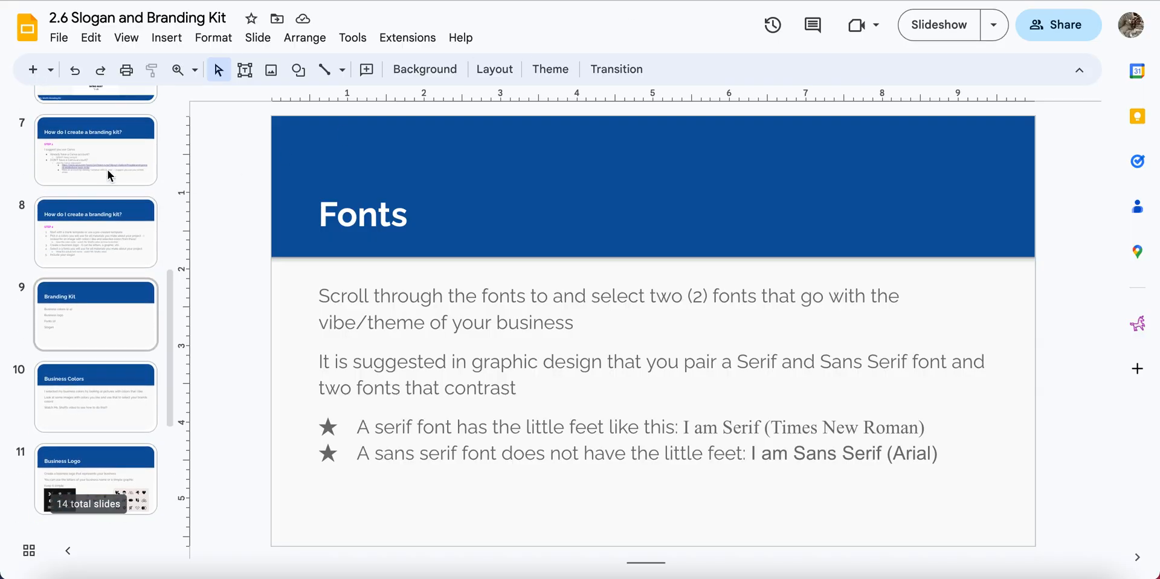
pyautogui.scroll(2, 109, 175)
pyautogui.click(110, 181)
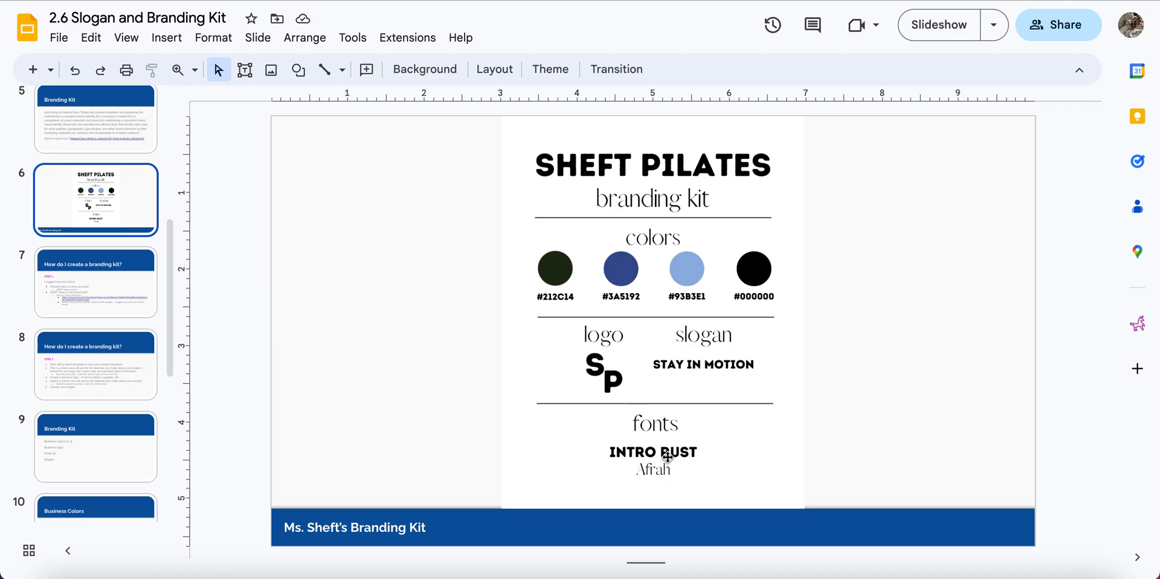
pyautogui.click(66, 353)
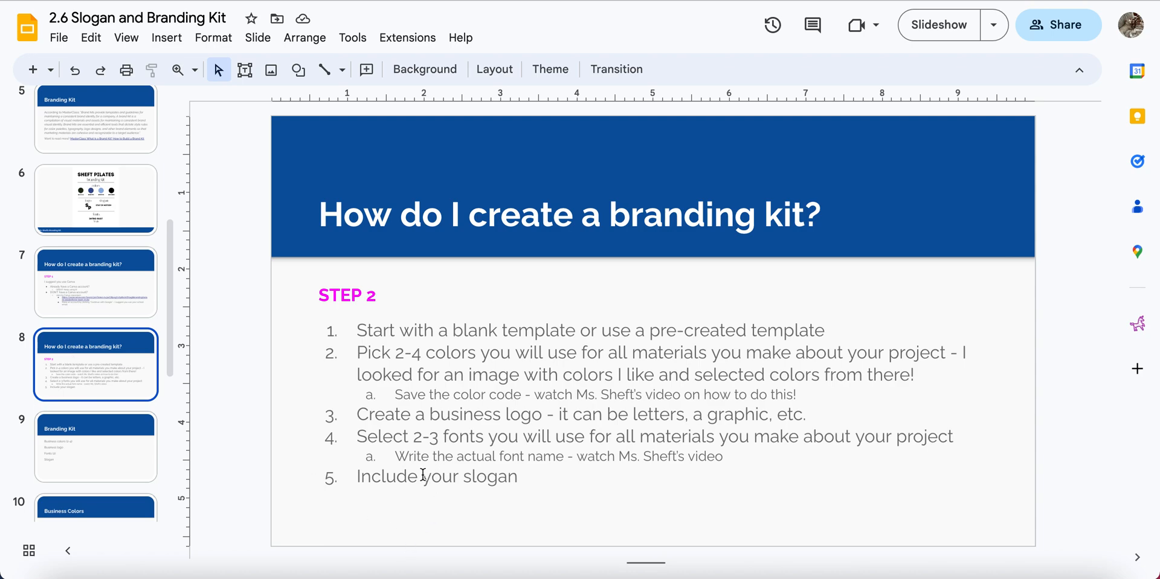
pyautogui.press('Up')
pyautogui.press('Up')
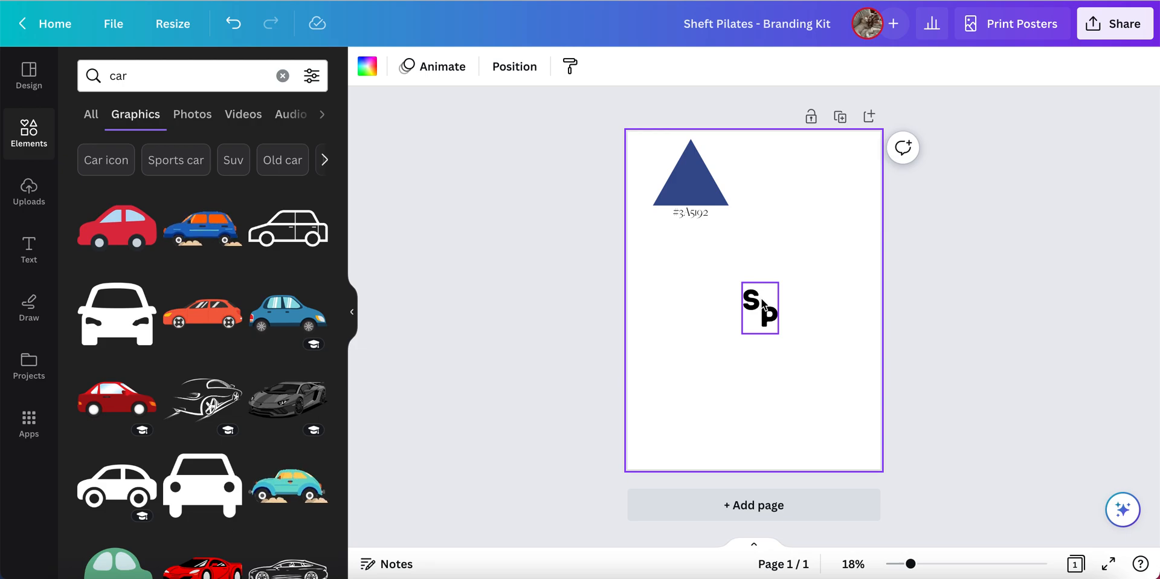
# Switch to the Canva poster and look through the uploads, text styles, drawing tools and poster templates
pyautogui.click(31, 200)
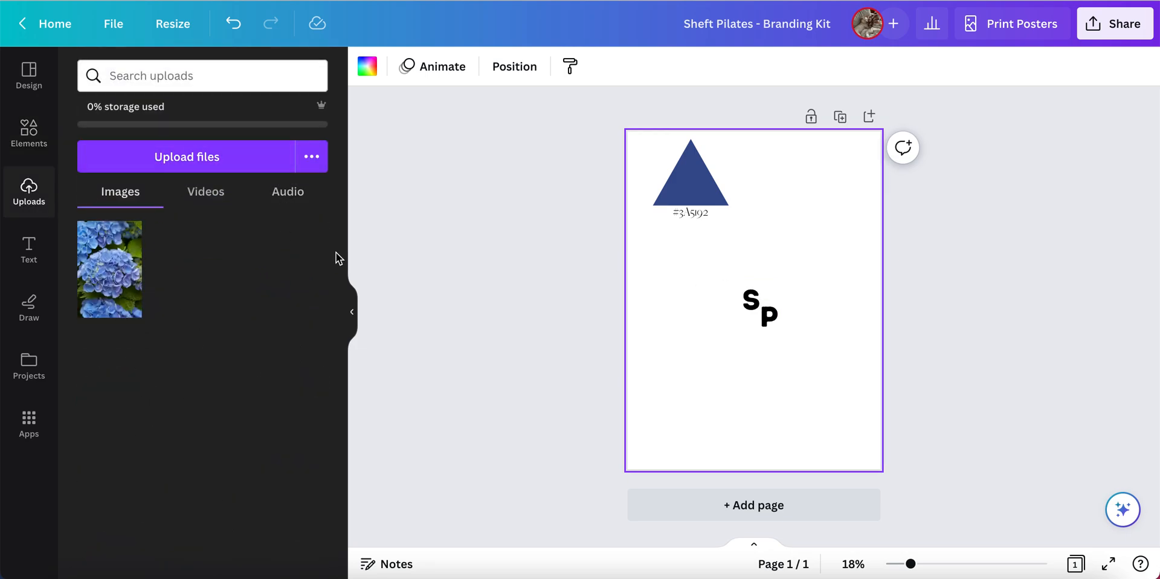
pyautogui.click(29, 249)
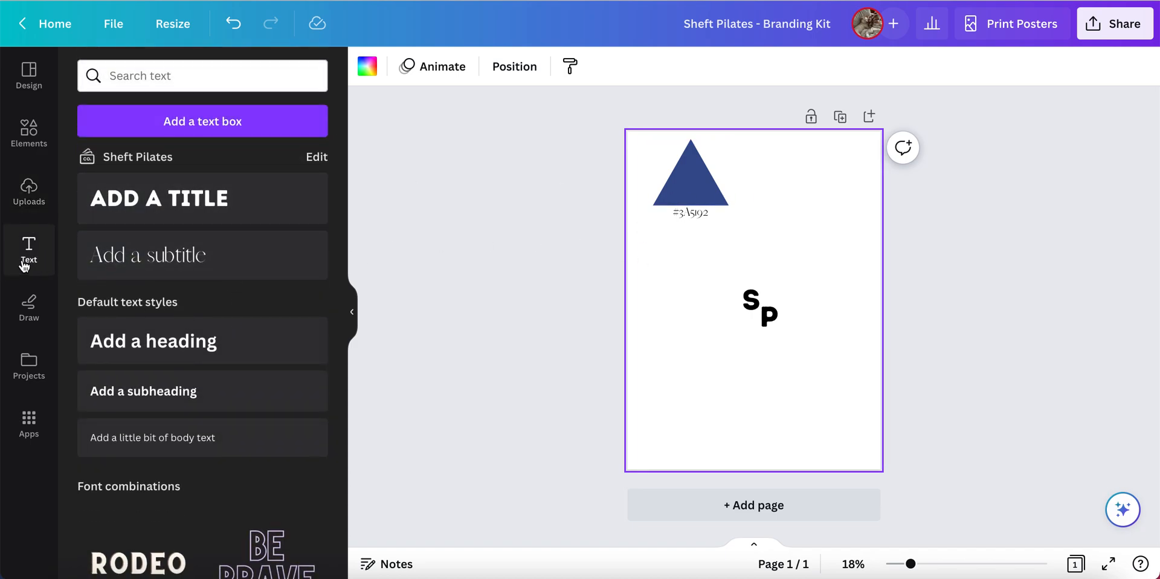
pyautogui.click(32, 316)
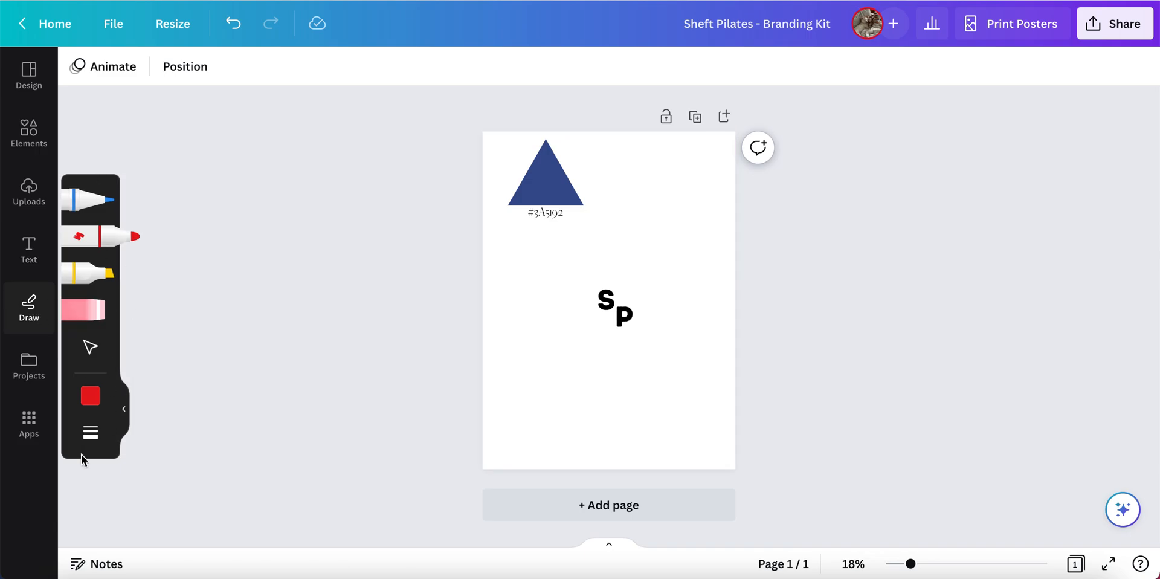
pyautogui.click(27, 75)
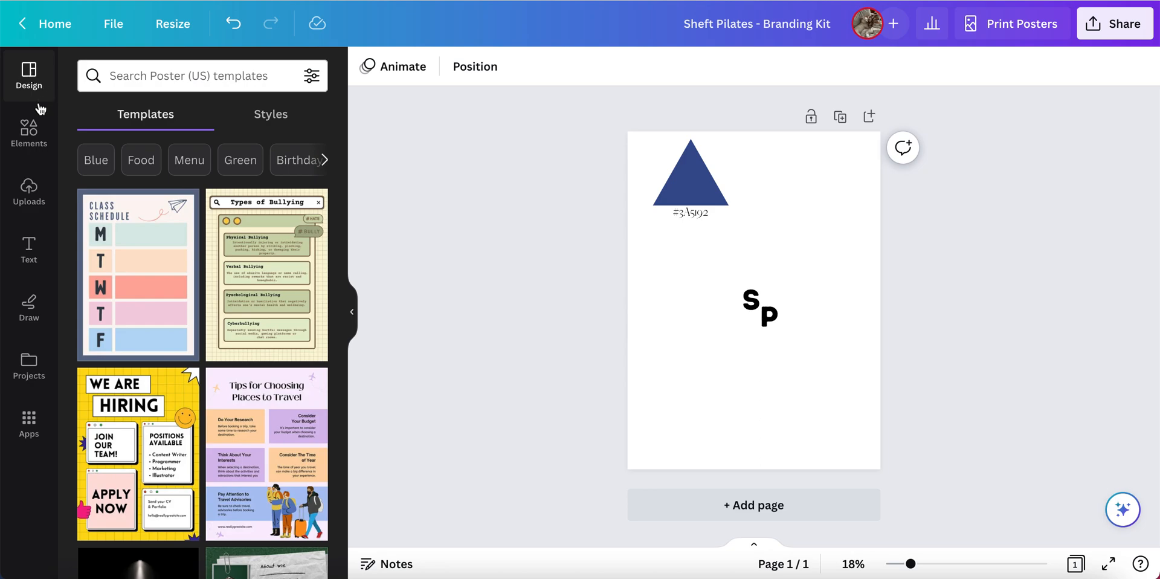
pyautogui.scroll(-5, 133, 406)
pyautogui.scroll(5, 133, 407)
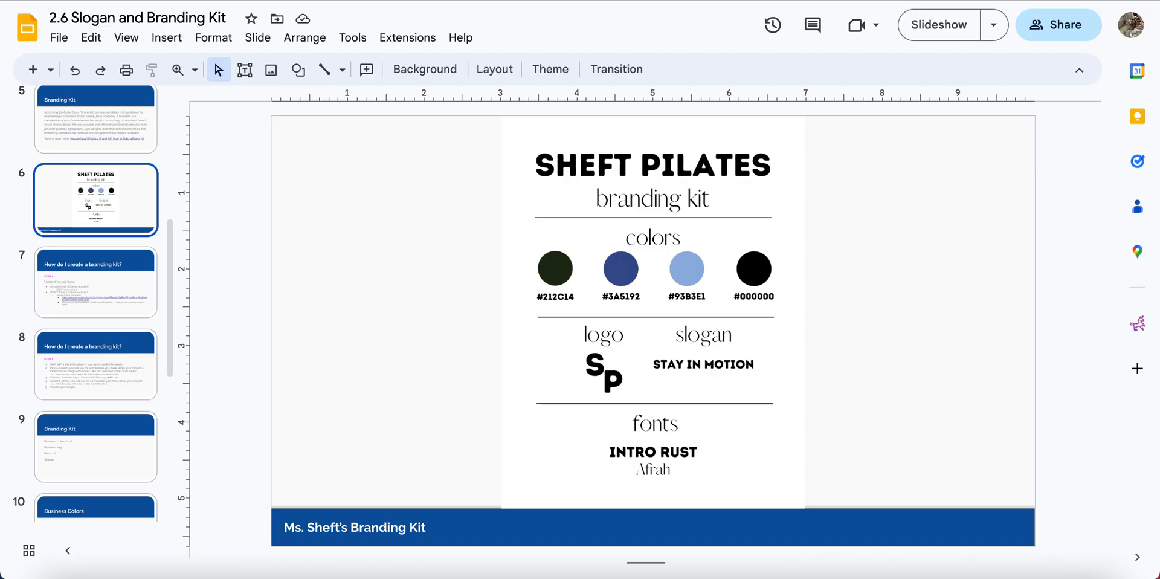
# Switch to the Google Slides lesson and review the Step 3 submission instructions on slide 14 and the example kit on slide 6
pyautogui.scroll(-5, 67, 370)
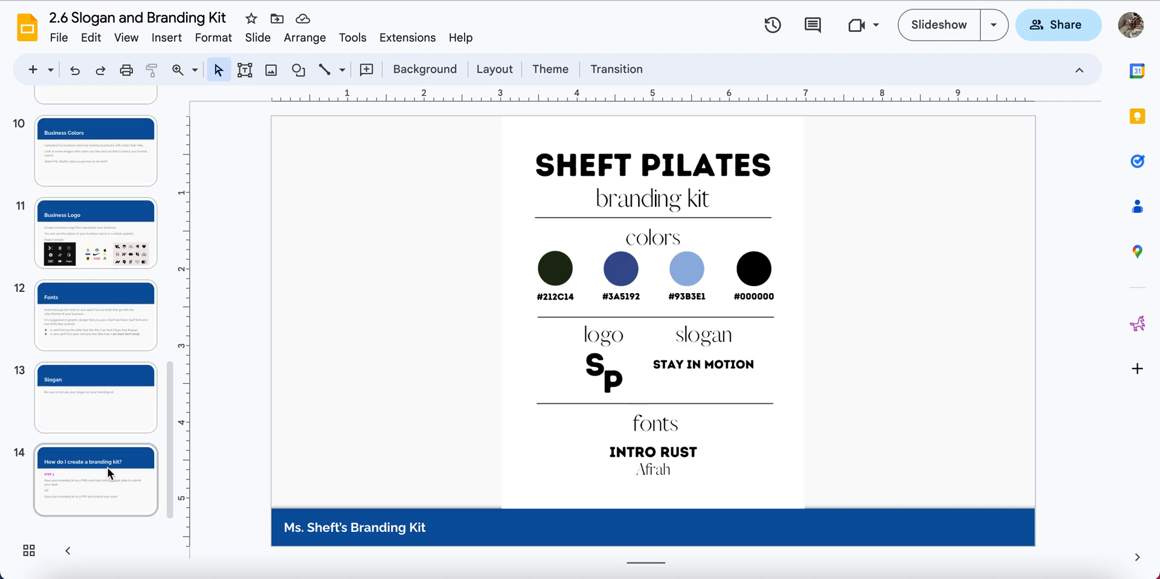
pyautogui.click(100, 493)
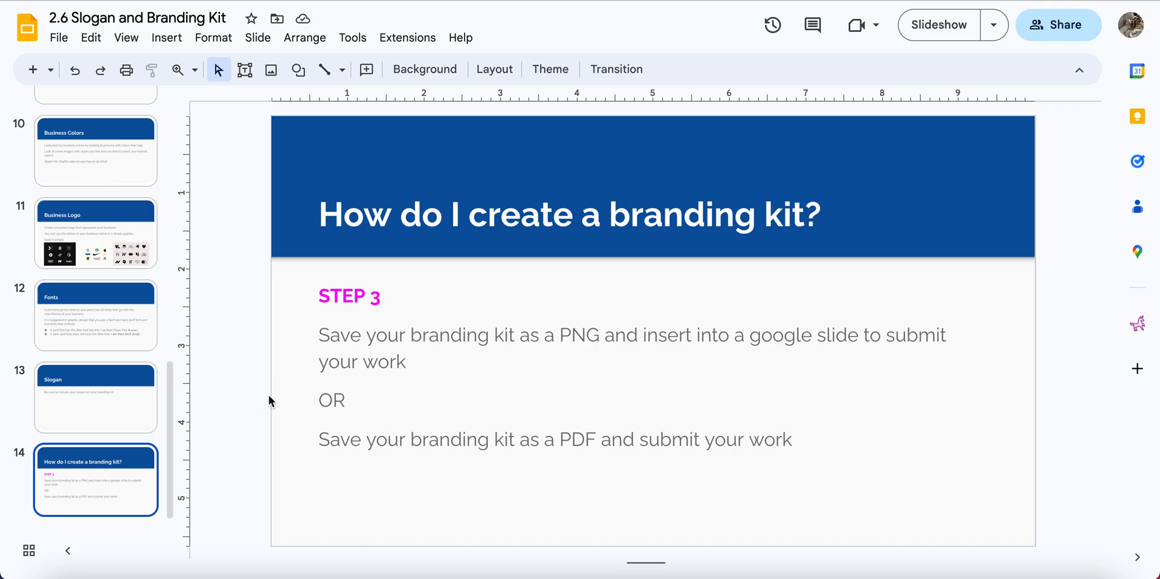
pyautogui.scroll(8, 124, 324)
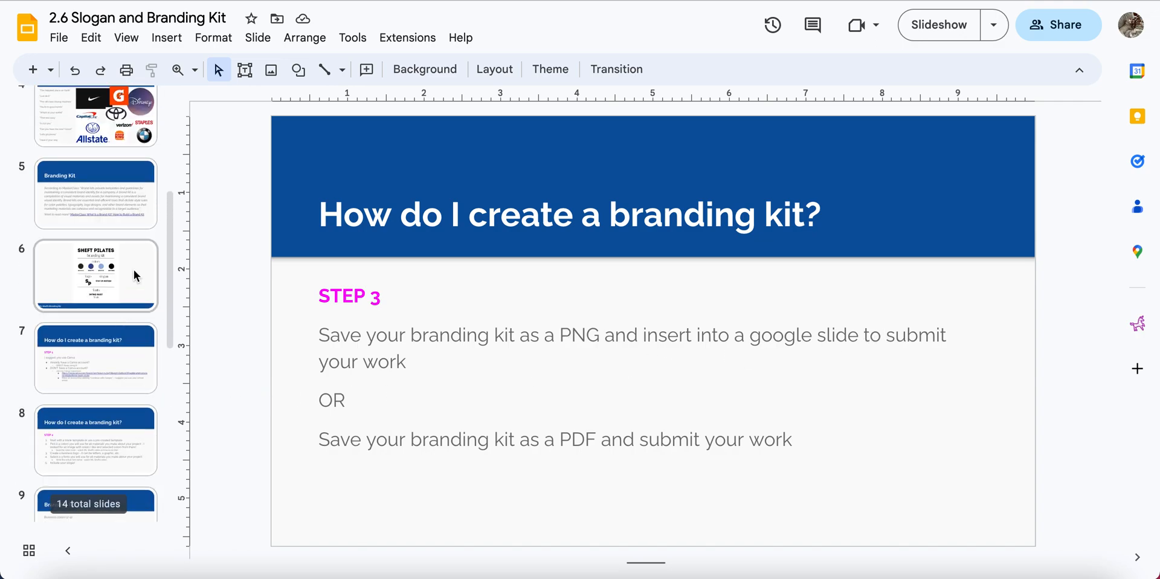
pyautogui.click(134, 276)
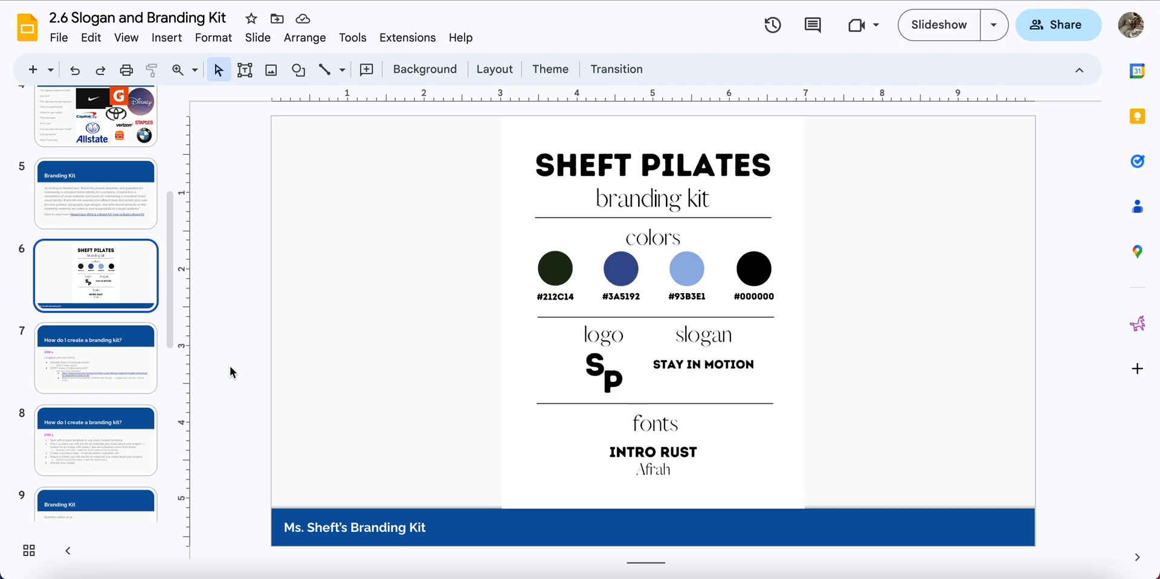
pyautogui.scroll(-7, 121, 412)
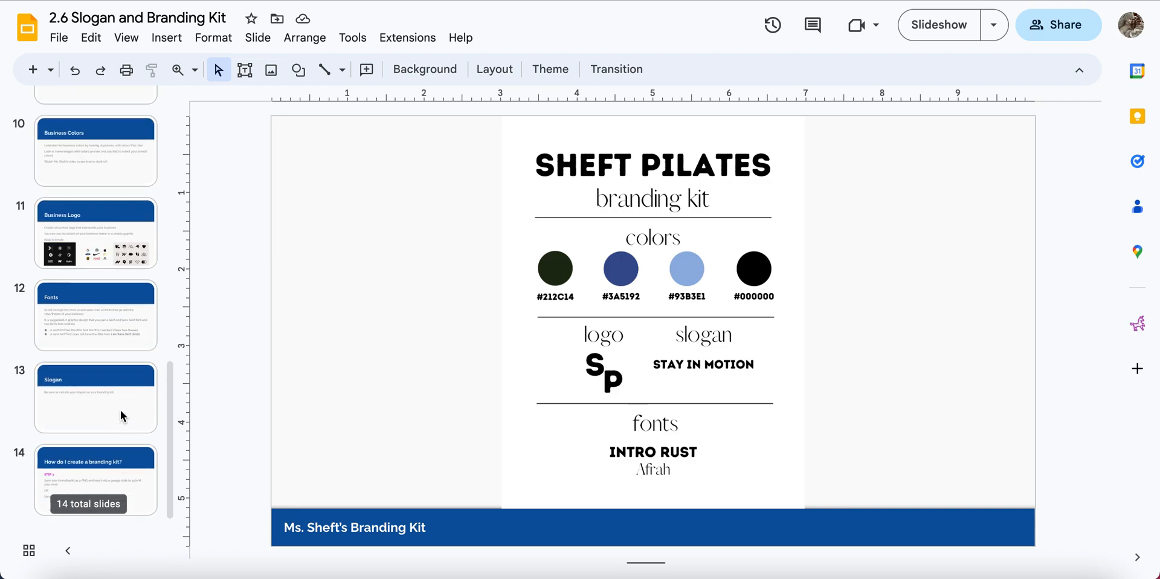
pyautogui.click(95, 475)
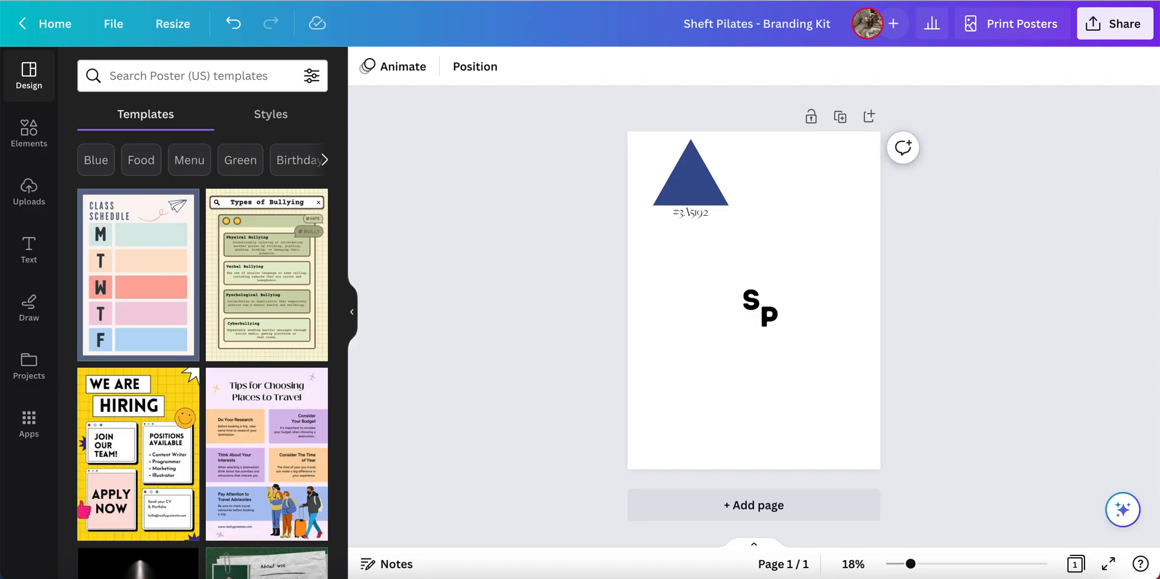
# Switch to the Canva poster, examine the file types offered for downloading the design, and close the download options
pyautogui.click(1114, 22)
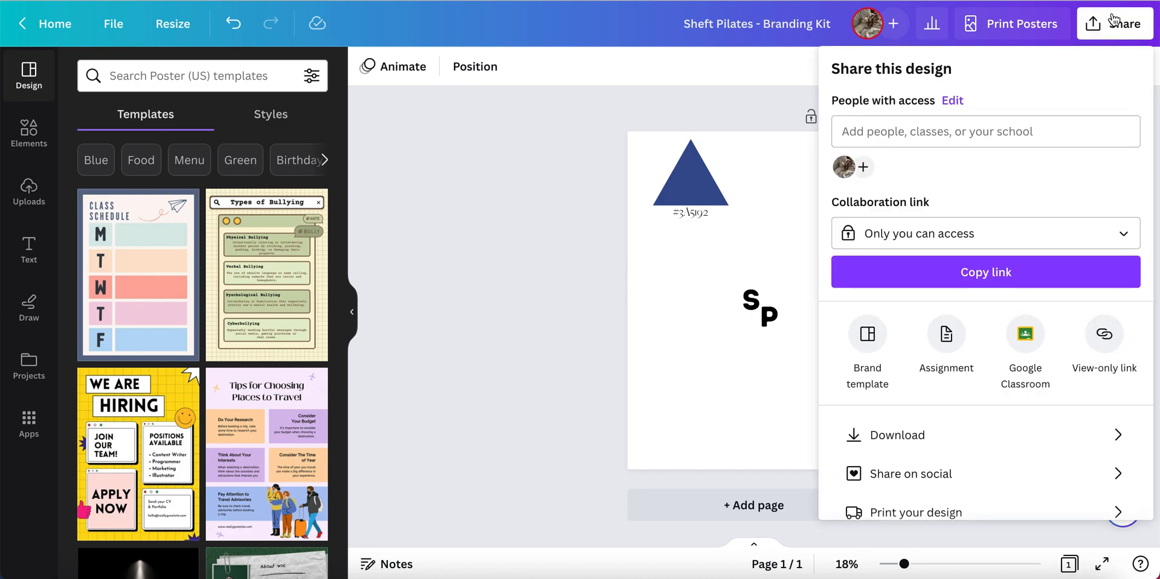
pyautogui.click(905, 436)
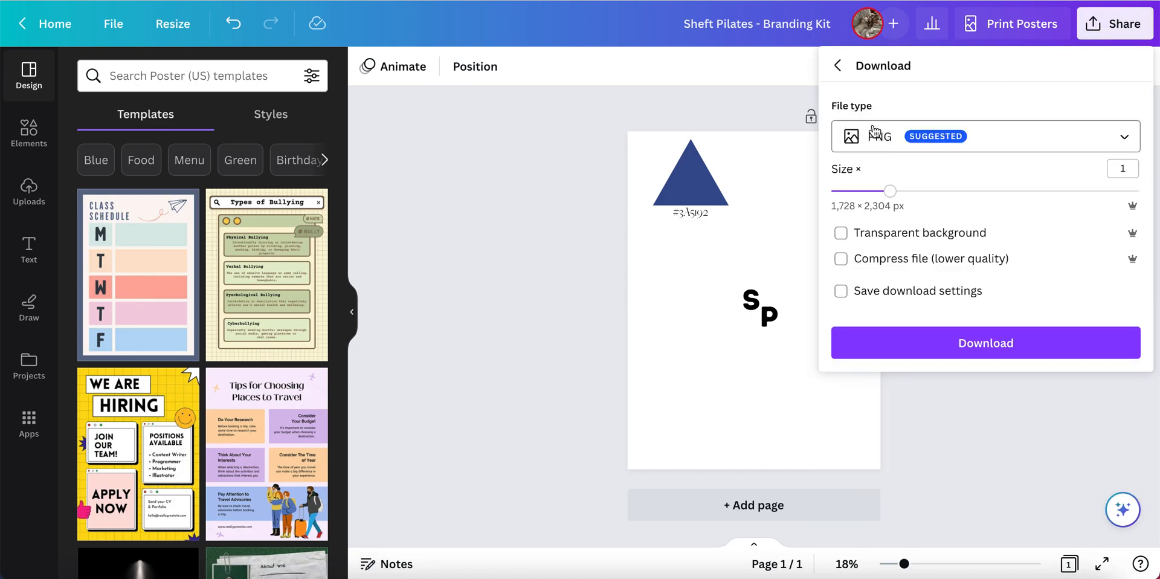
pyautogui.click(874, 142)
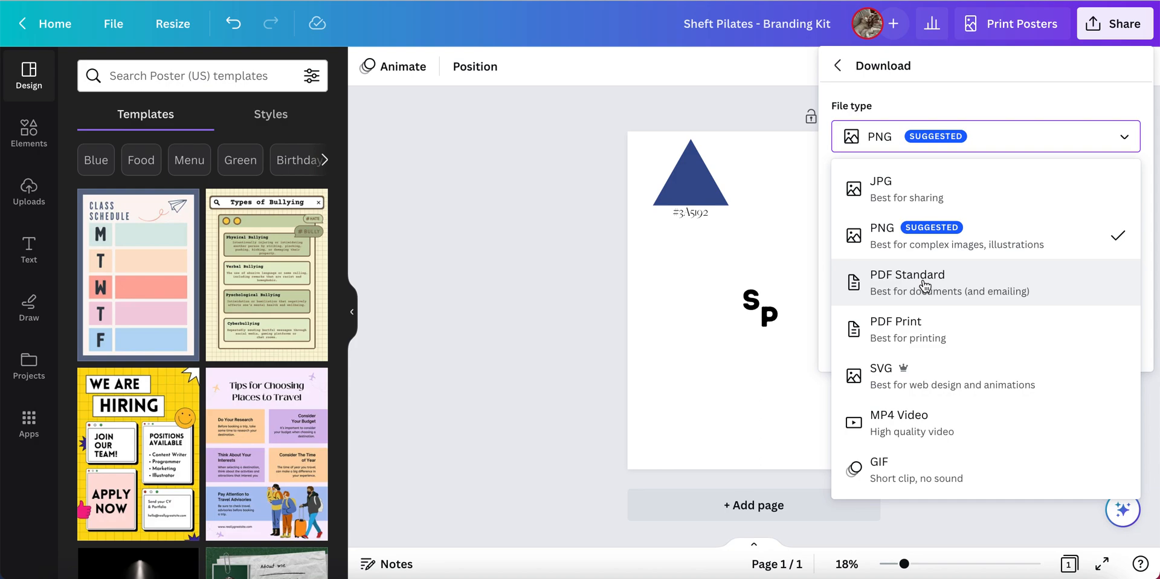
pyautogui.click(446, 318)
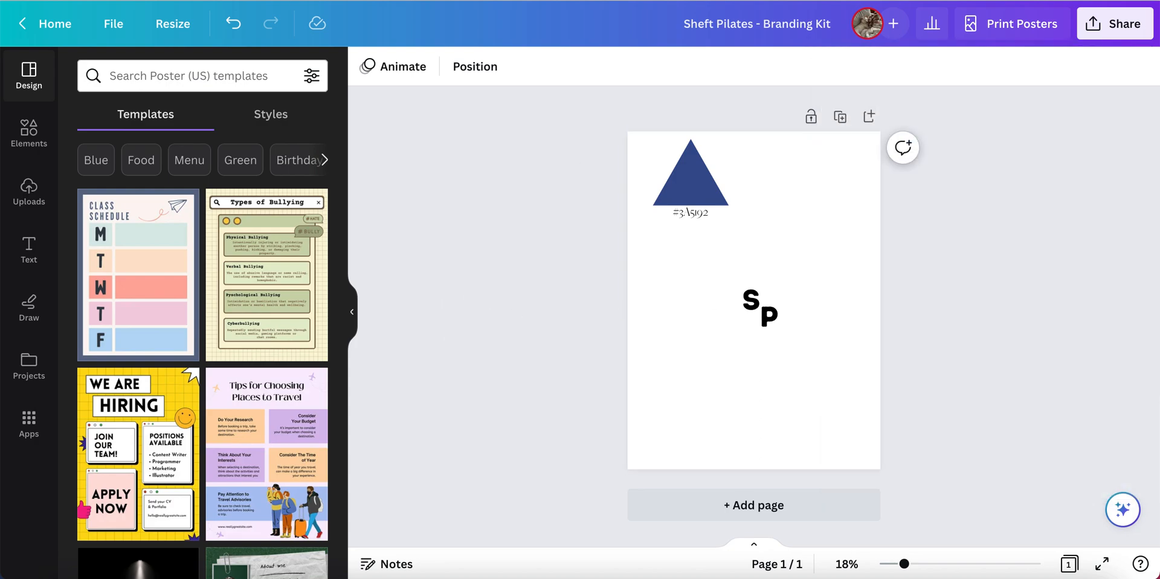